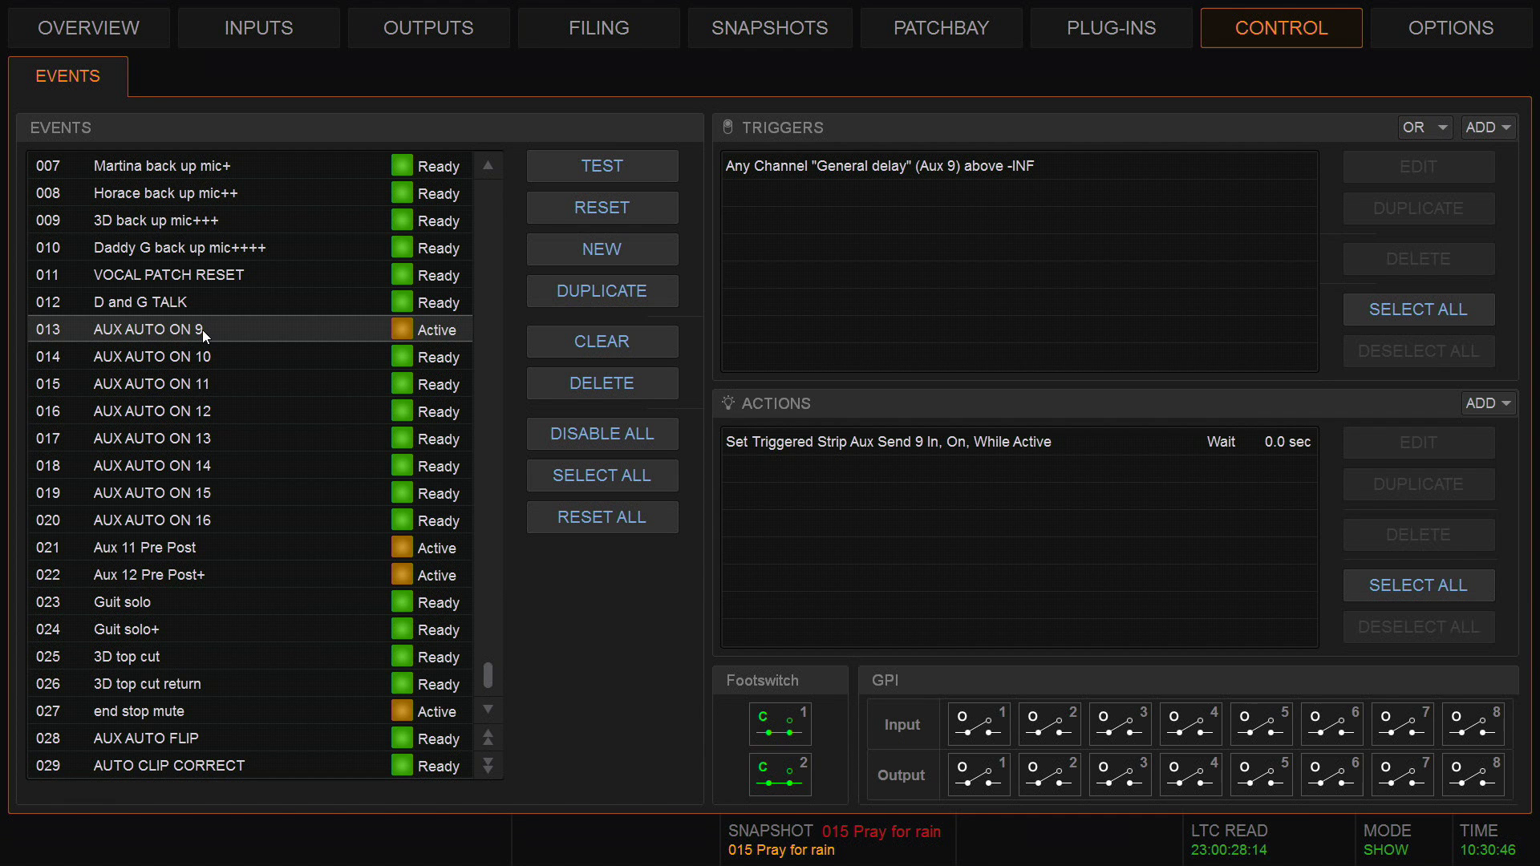
# - Review the AUX AUTO ON 9–11 events, then select event 013's General delay (Aux 9) trigger
pyautogui.click(787, 164)
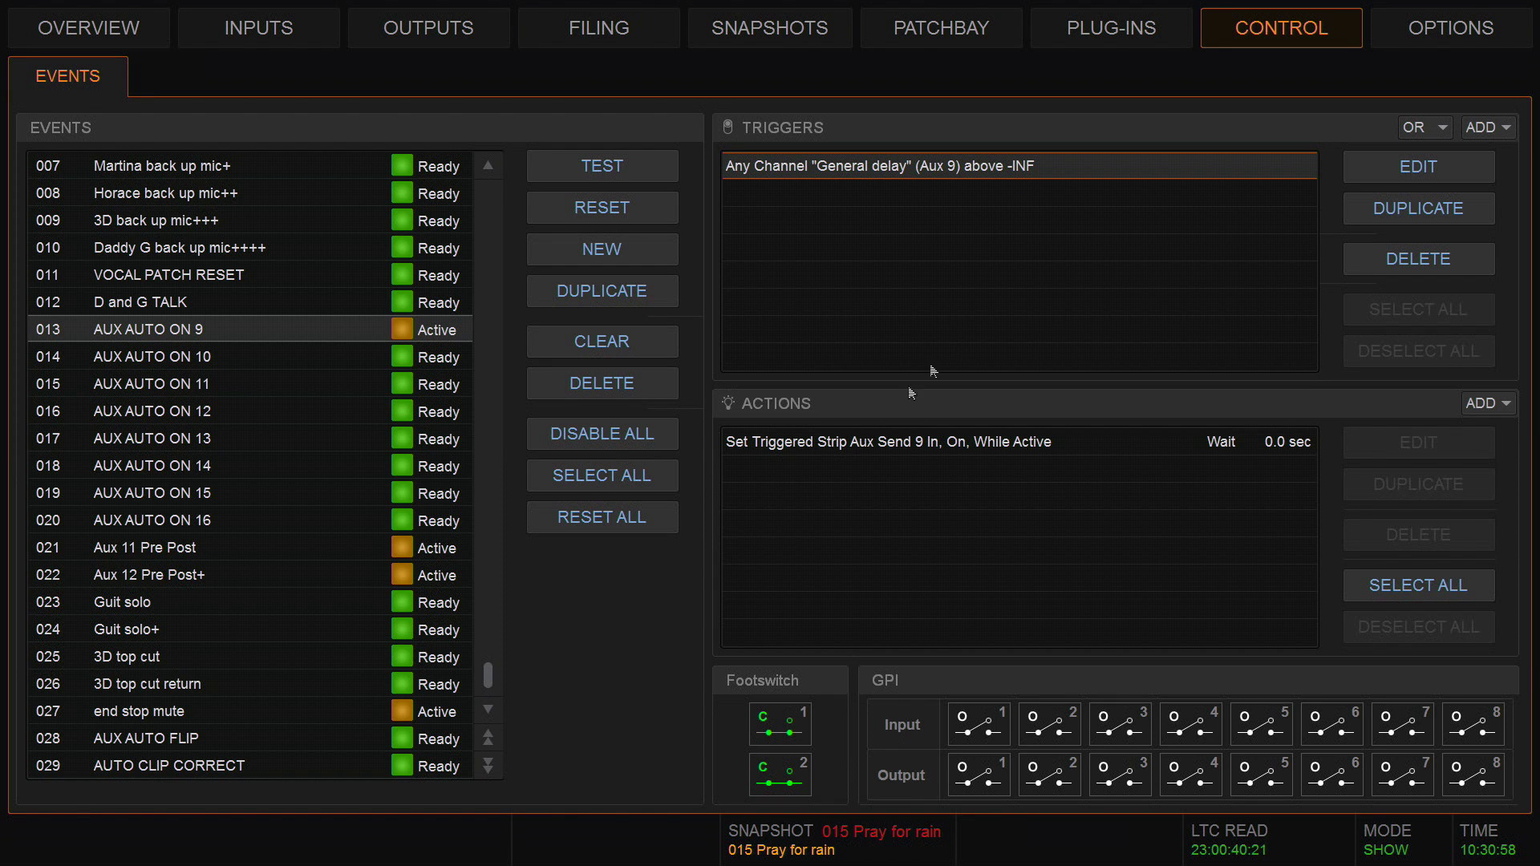
pyautogui.click(799, 443)
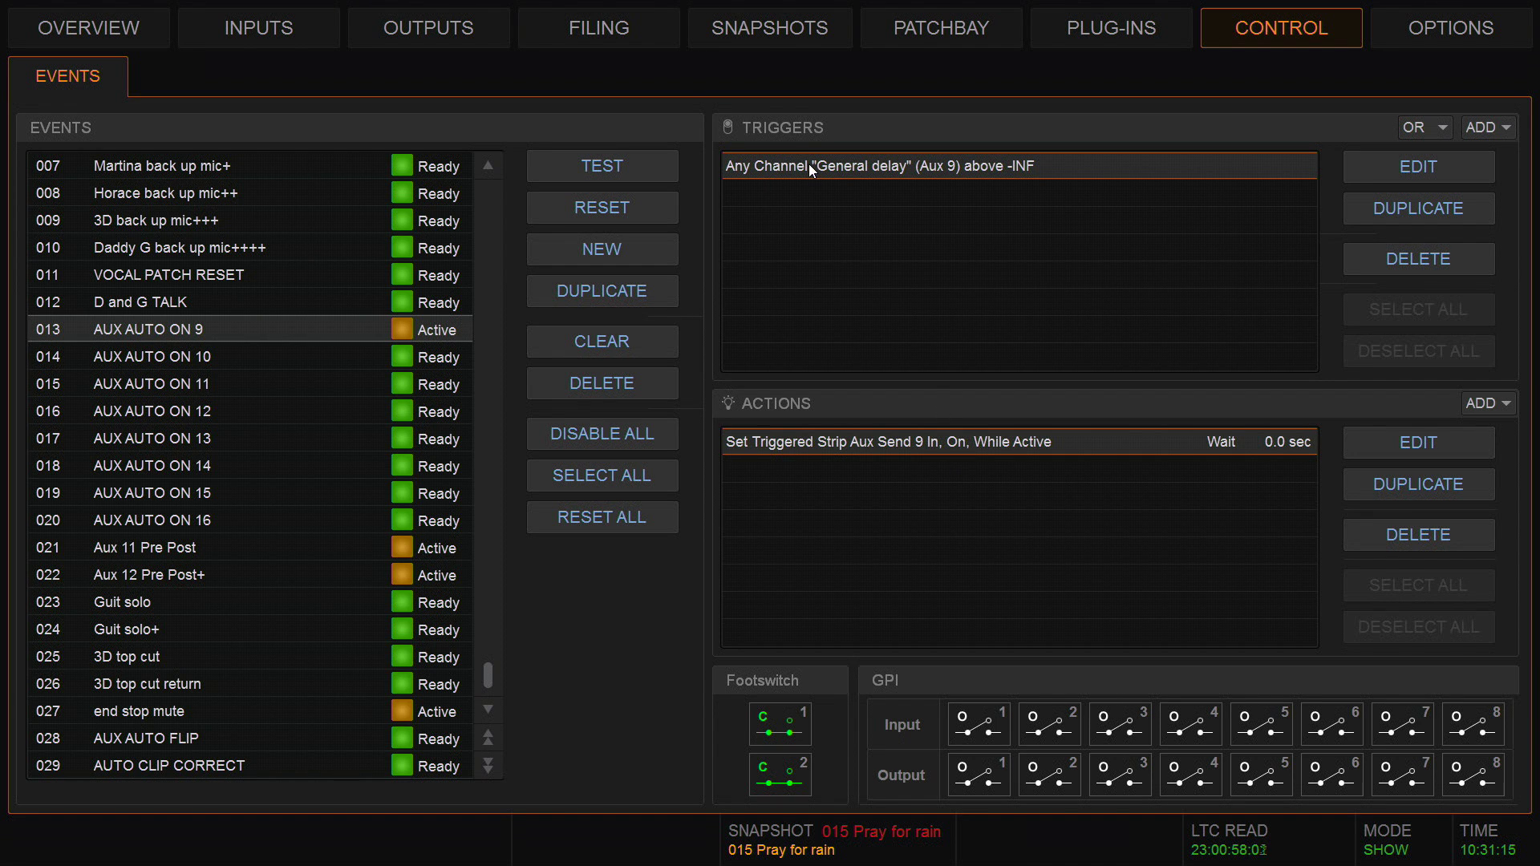
pyautogui.click(194, 354)
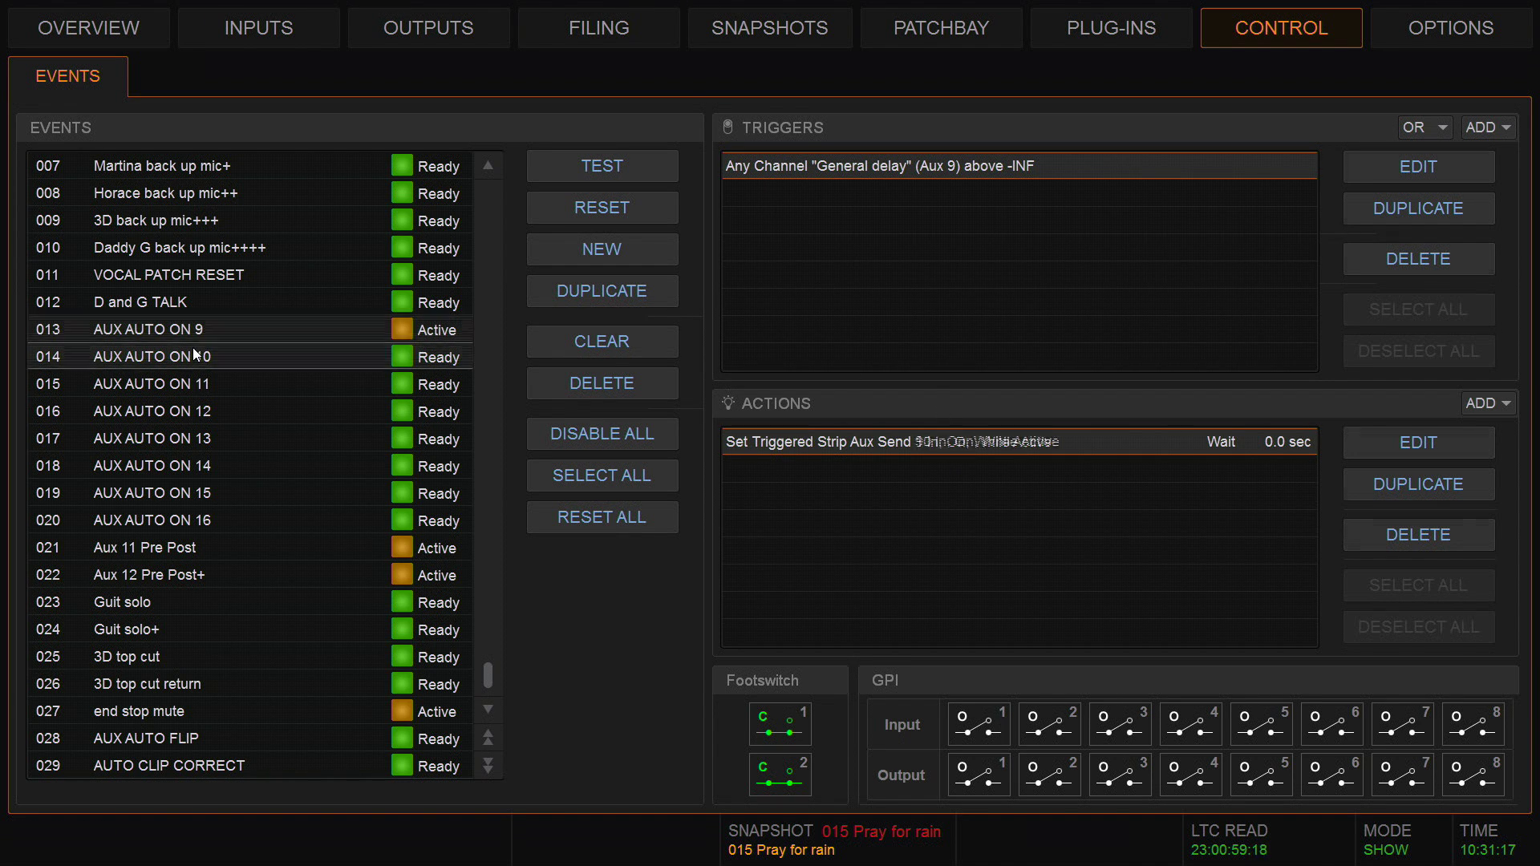
pyautogui.click(203, 377)
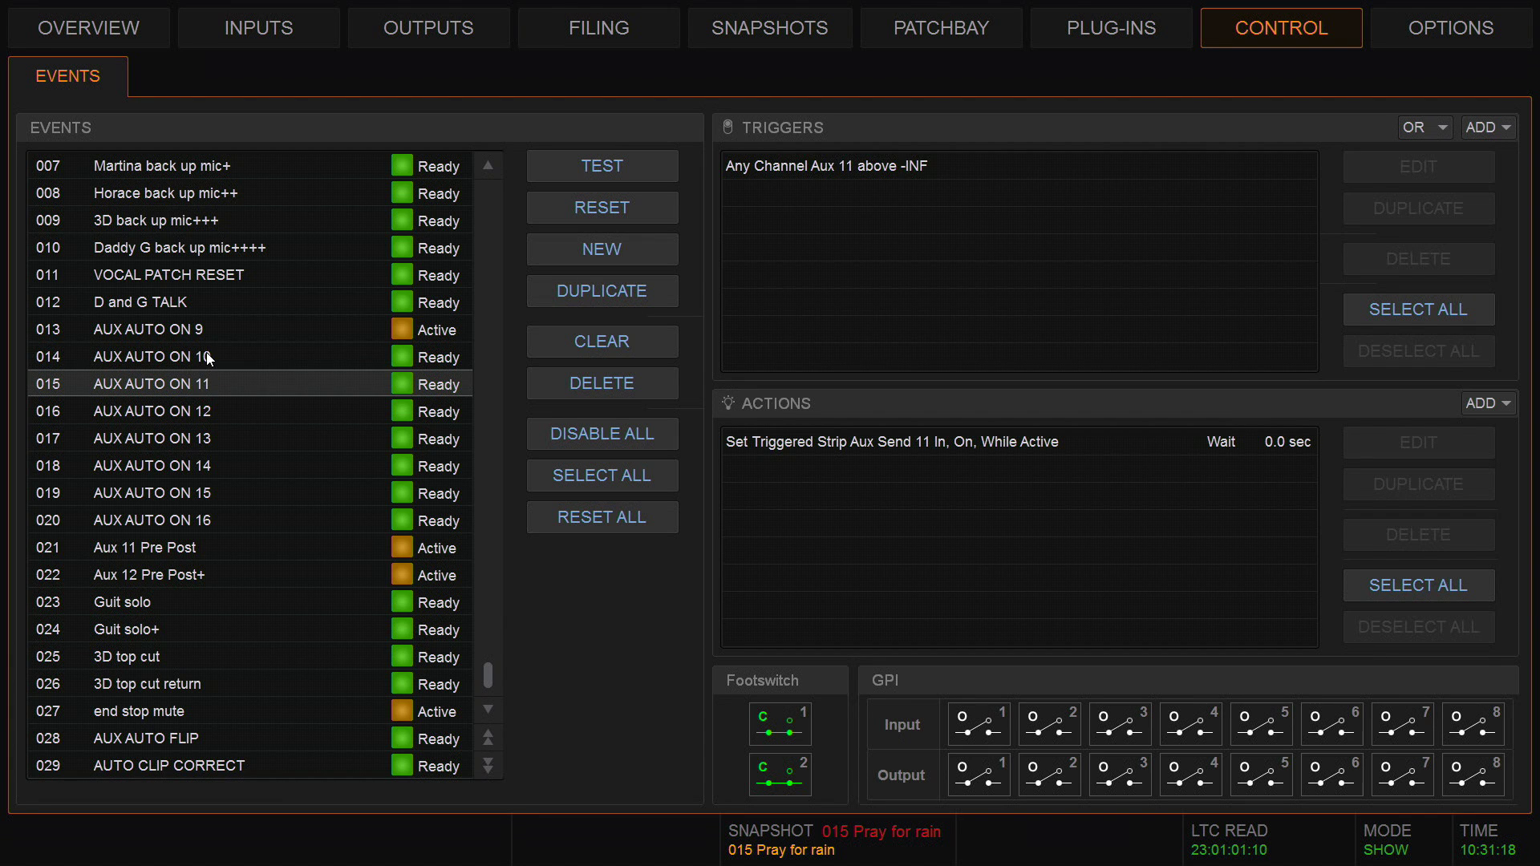
pyautogui.click(206, 353)
pyautogui.click(210, 329)
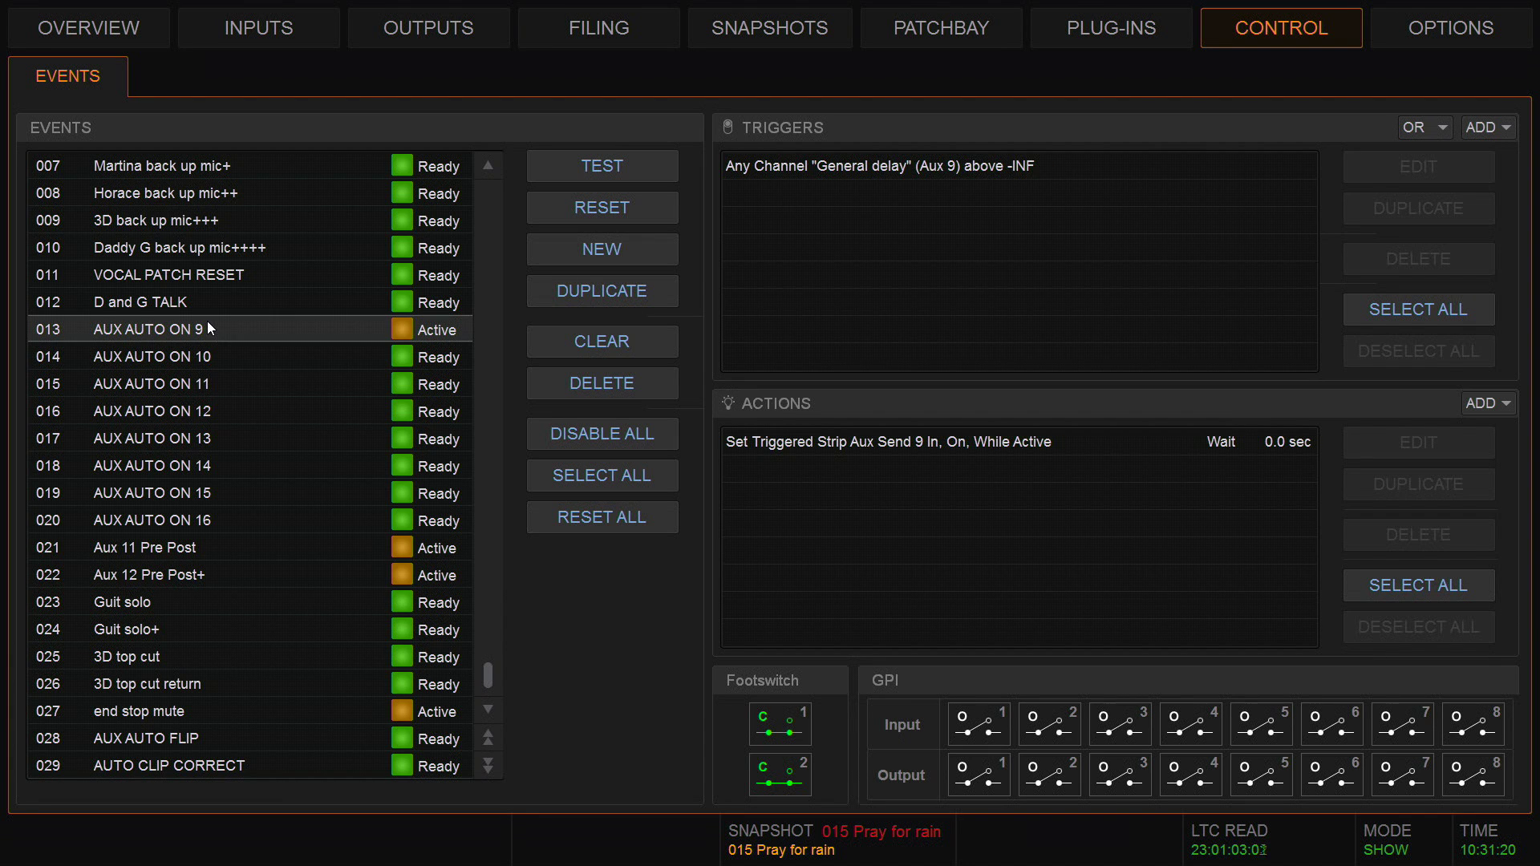
pyautogui.click(804, 164)
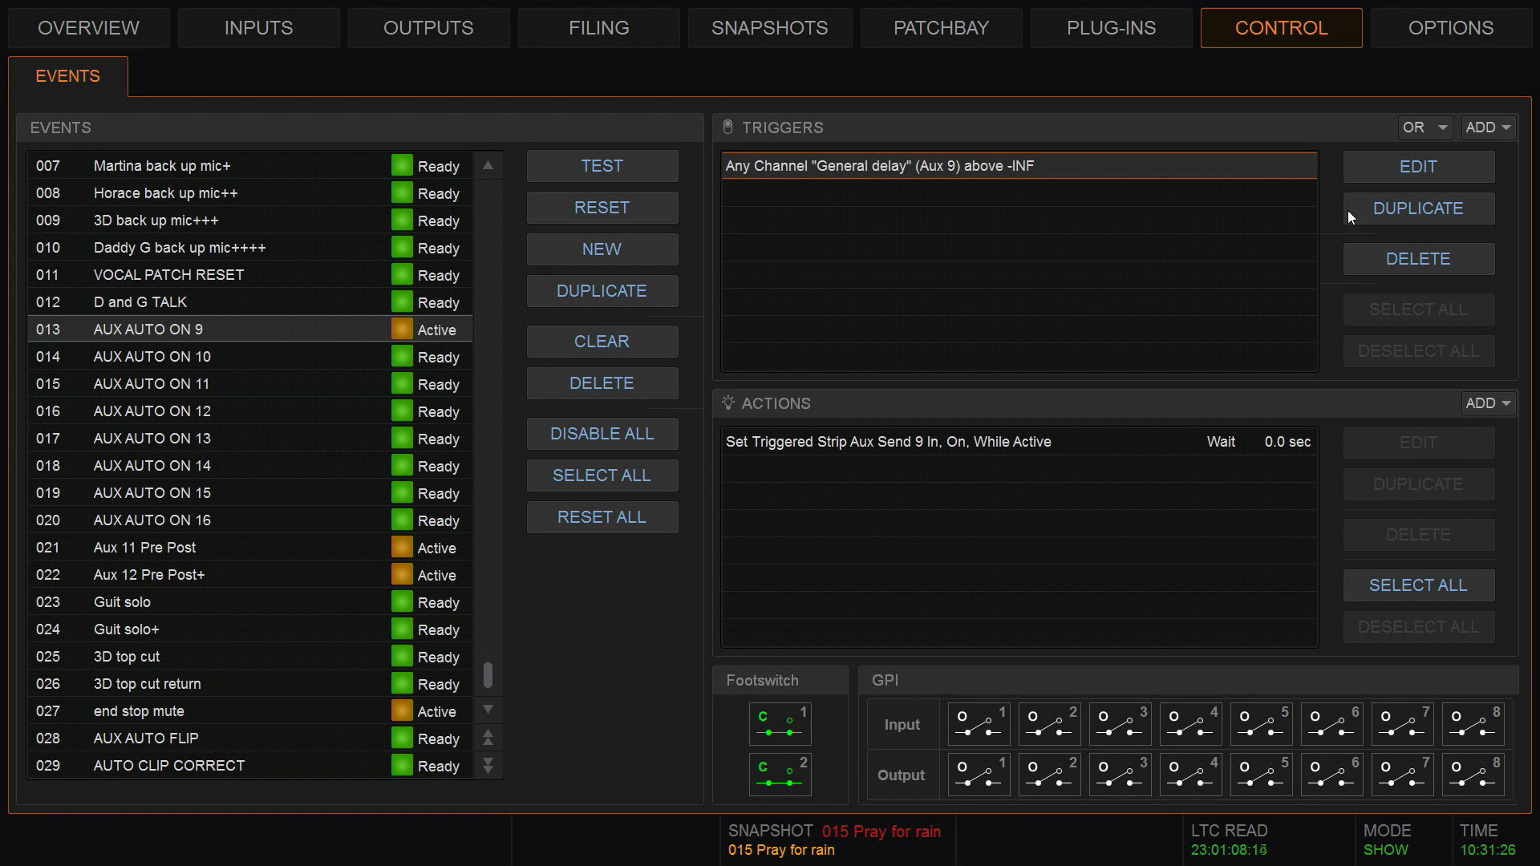
# - Replace the old trigger with a new Any Channel Control (Continuous) Above trigger
pyautogui.click(1447, 260)
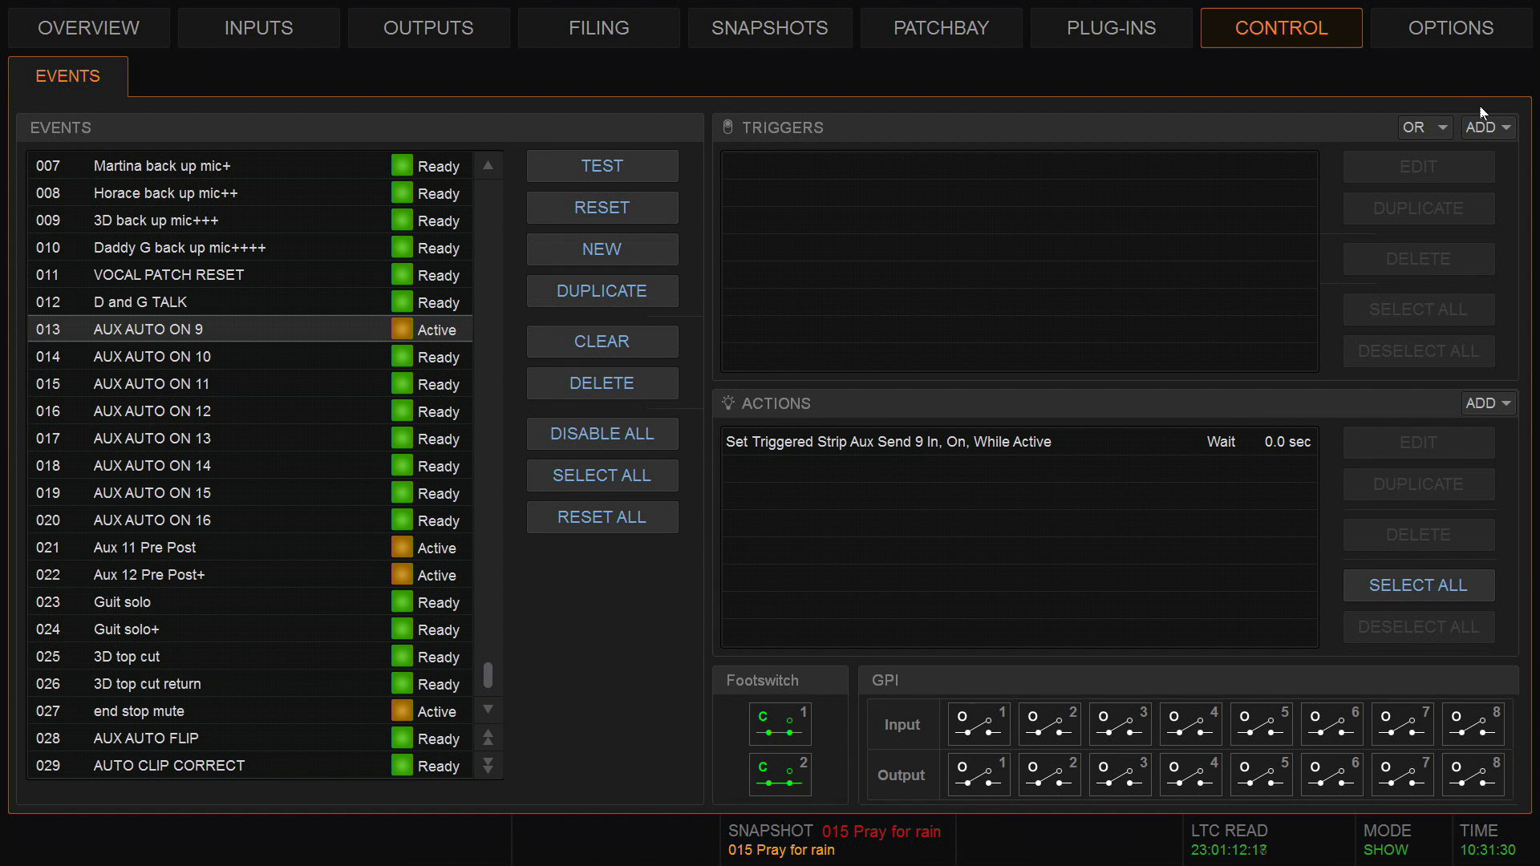
pyautogui.click(1500, 121)
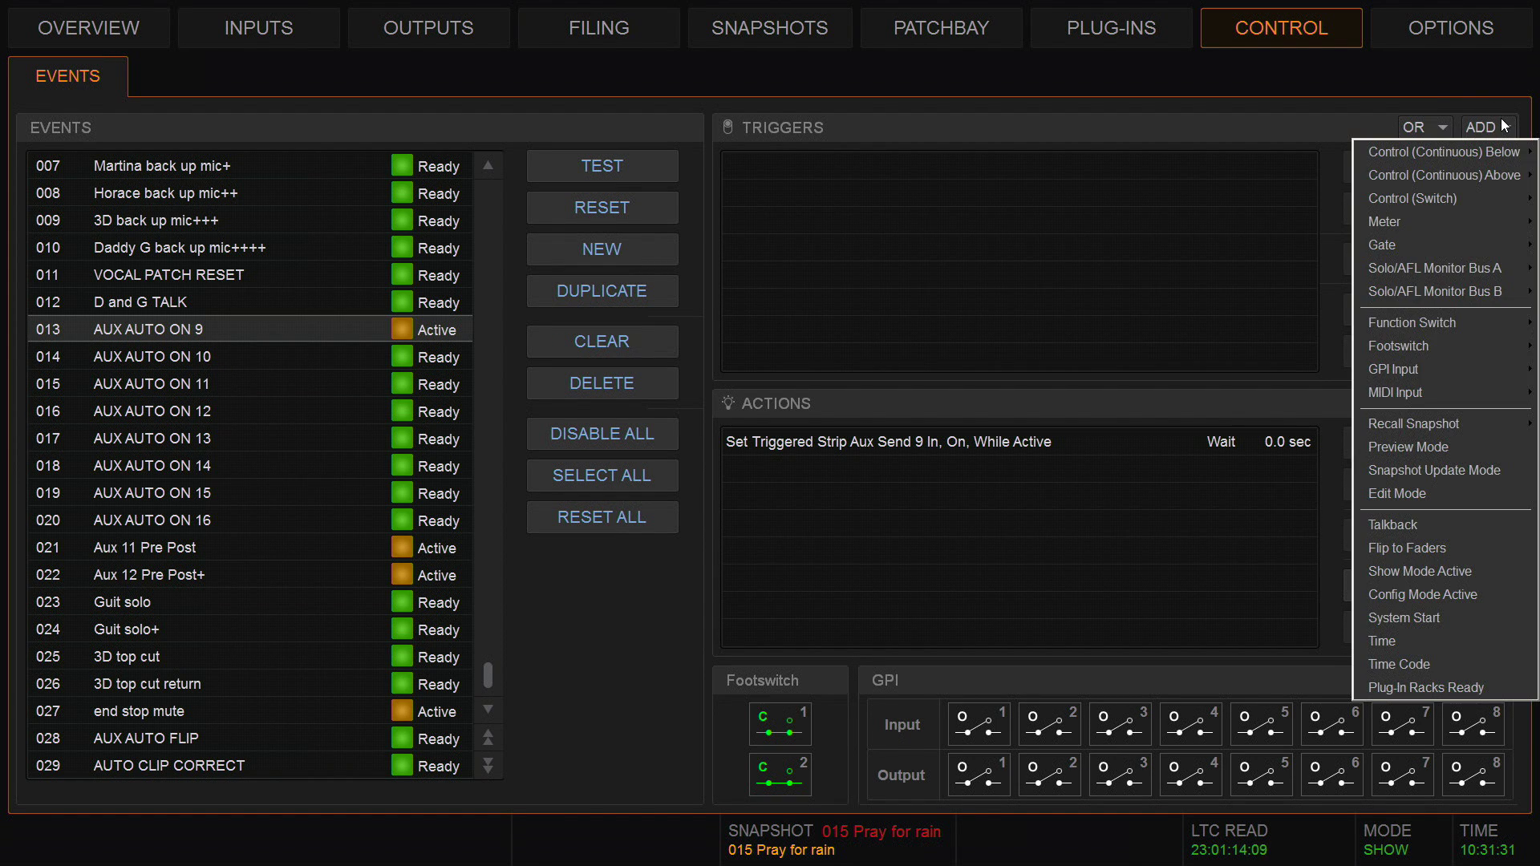
pyautogui.moveTo(1506, 157)
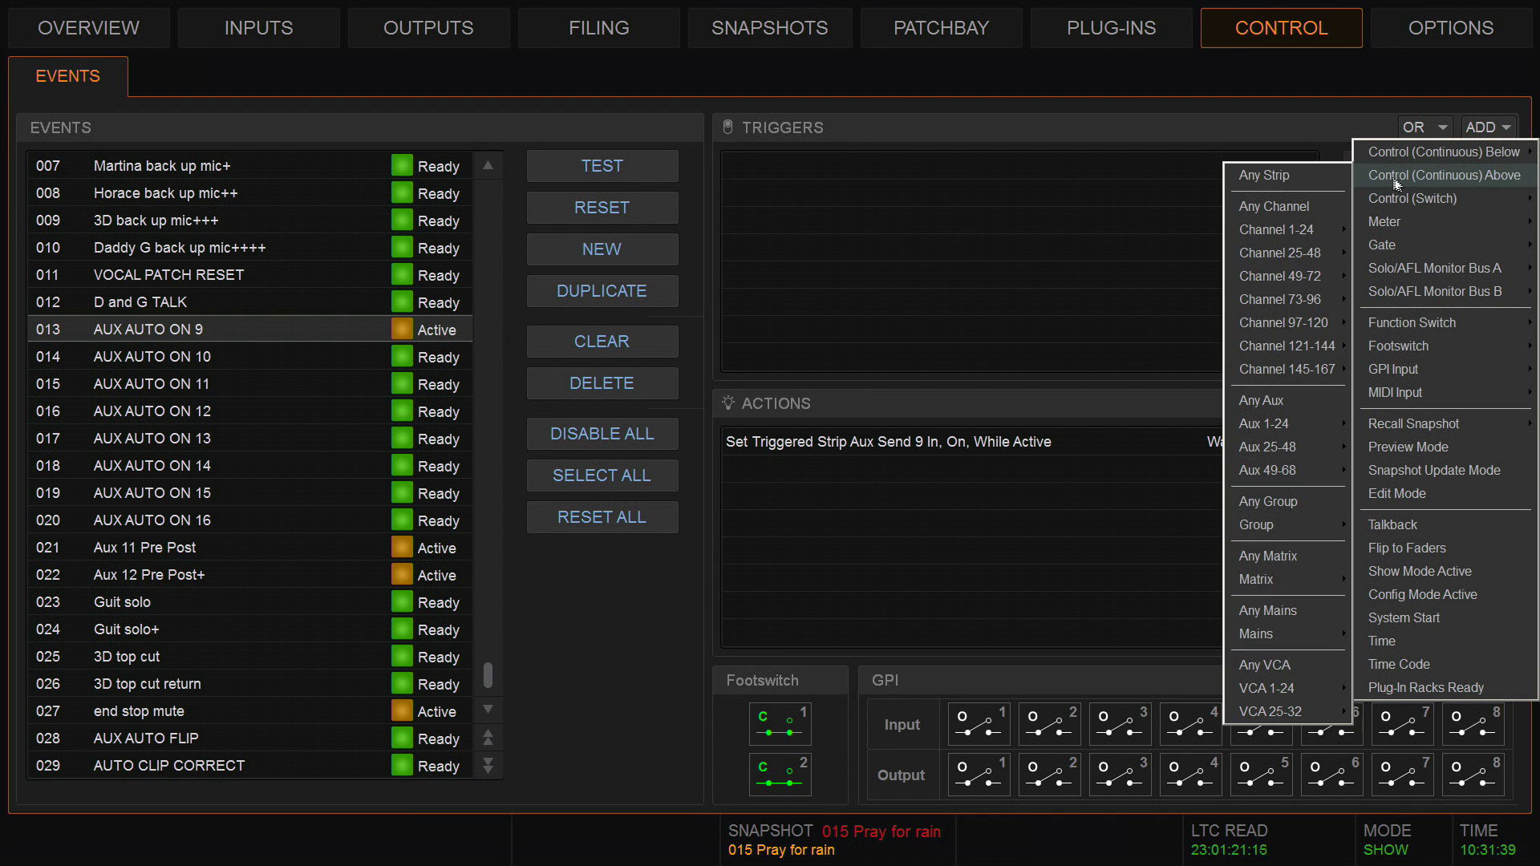
pyautogui.click(1287, 206)
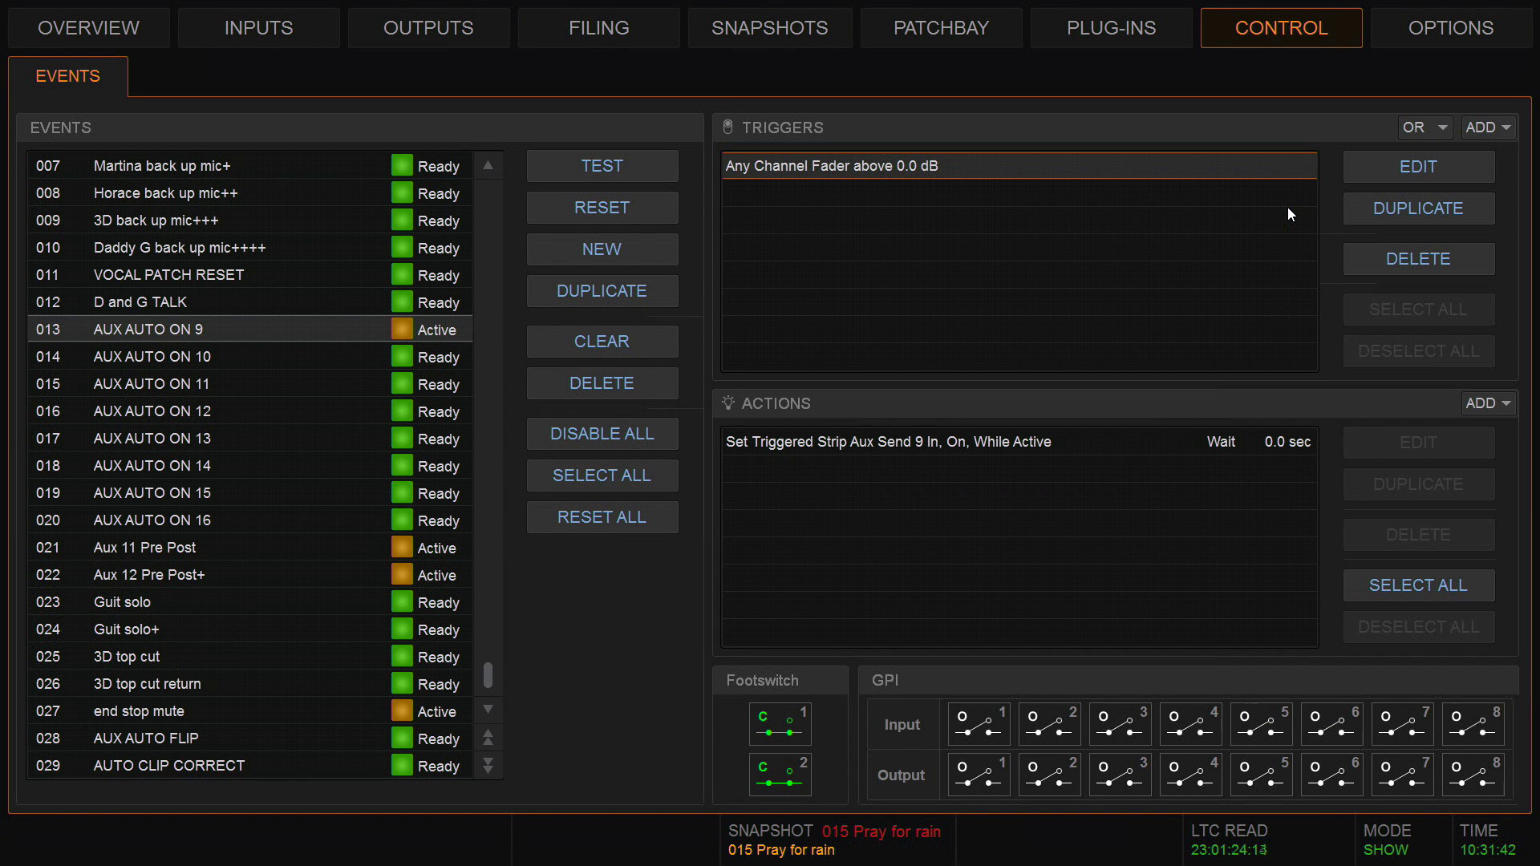
# - Set the new trigger to watch Auxes 1-24 > General delay (Aux 9) and commit it
pyautogui.doubleClick(893, 166)
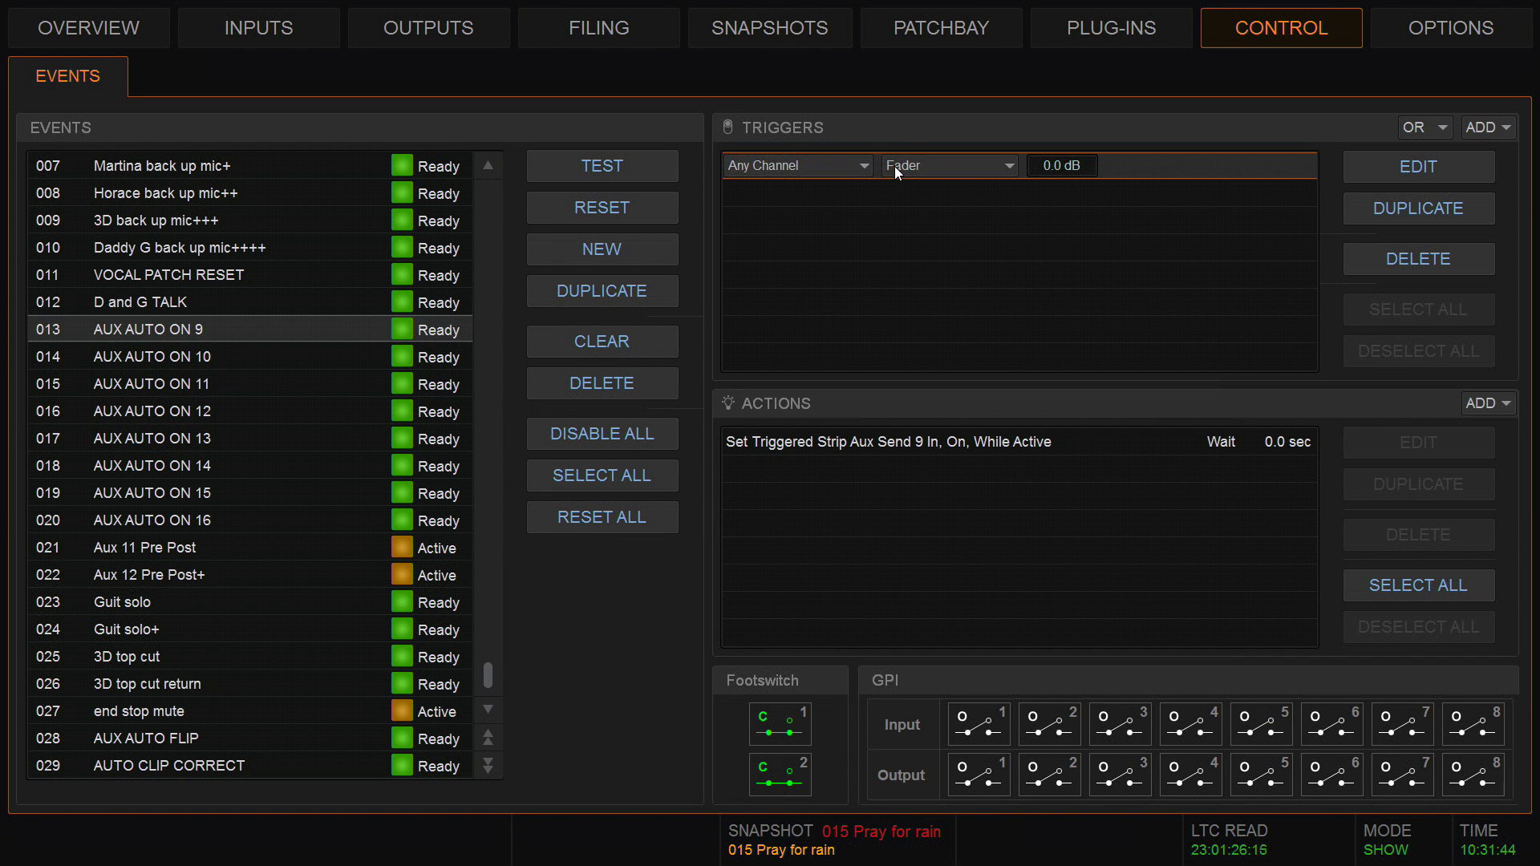
pyautogui.click(1000, 171)
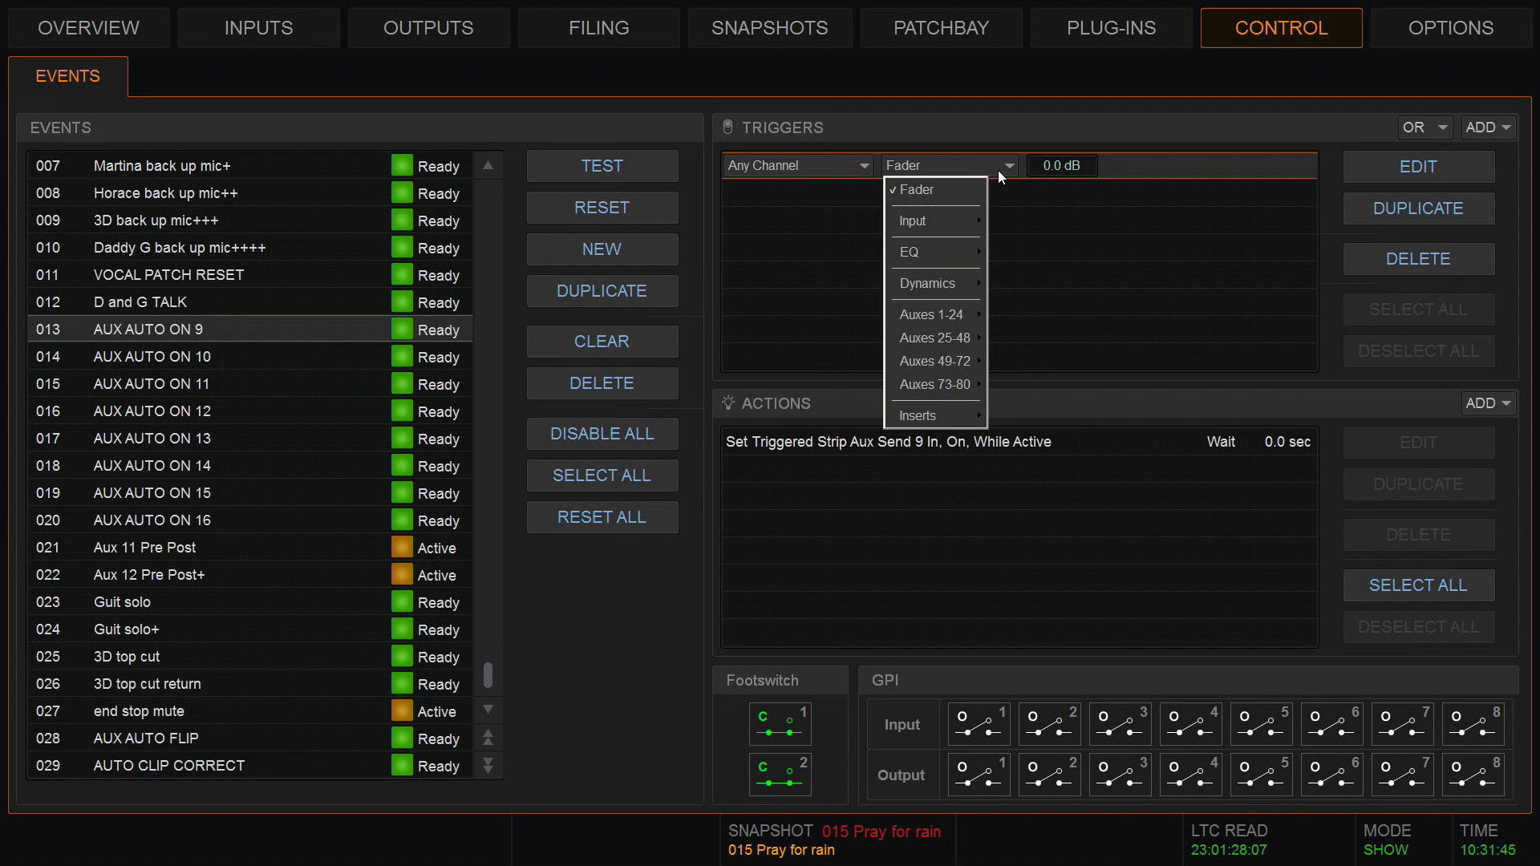
pyautogui.moveTo(967, 251)
pyautogui.moveTo(964, 314)
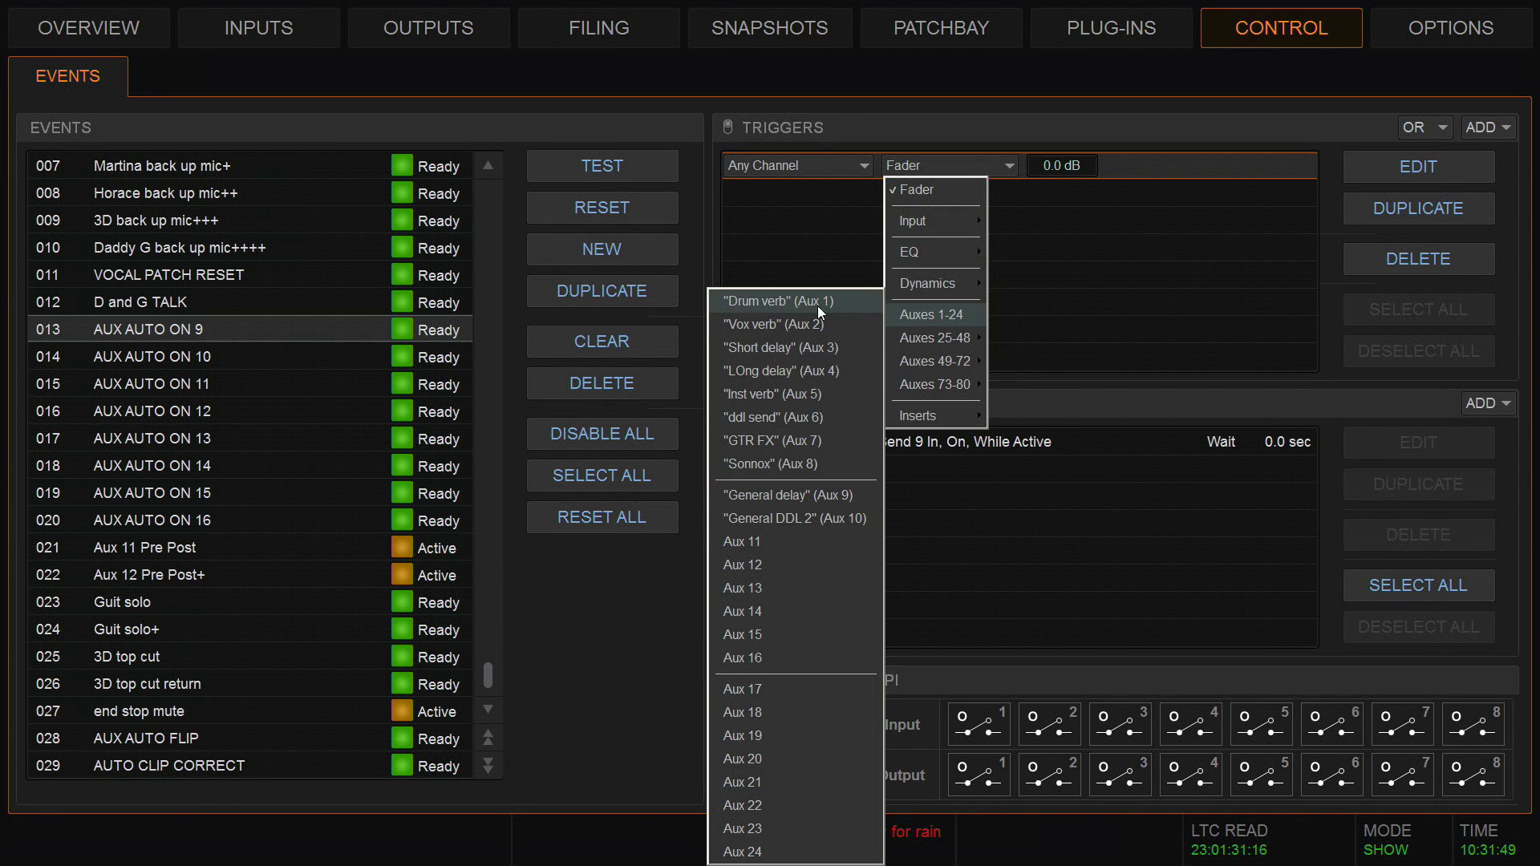
pyautogui.click(749, 495)
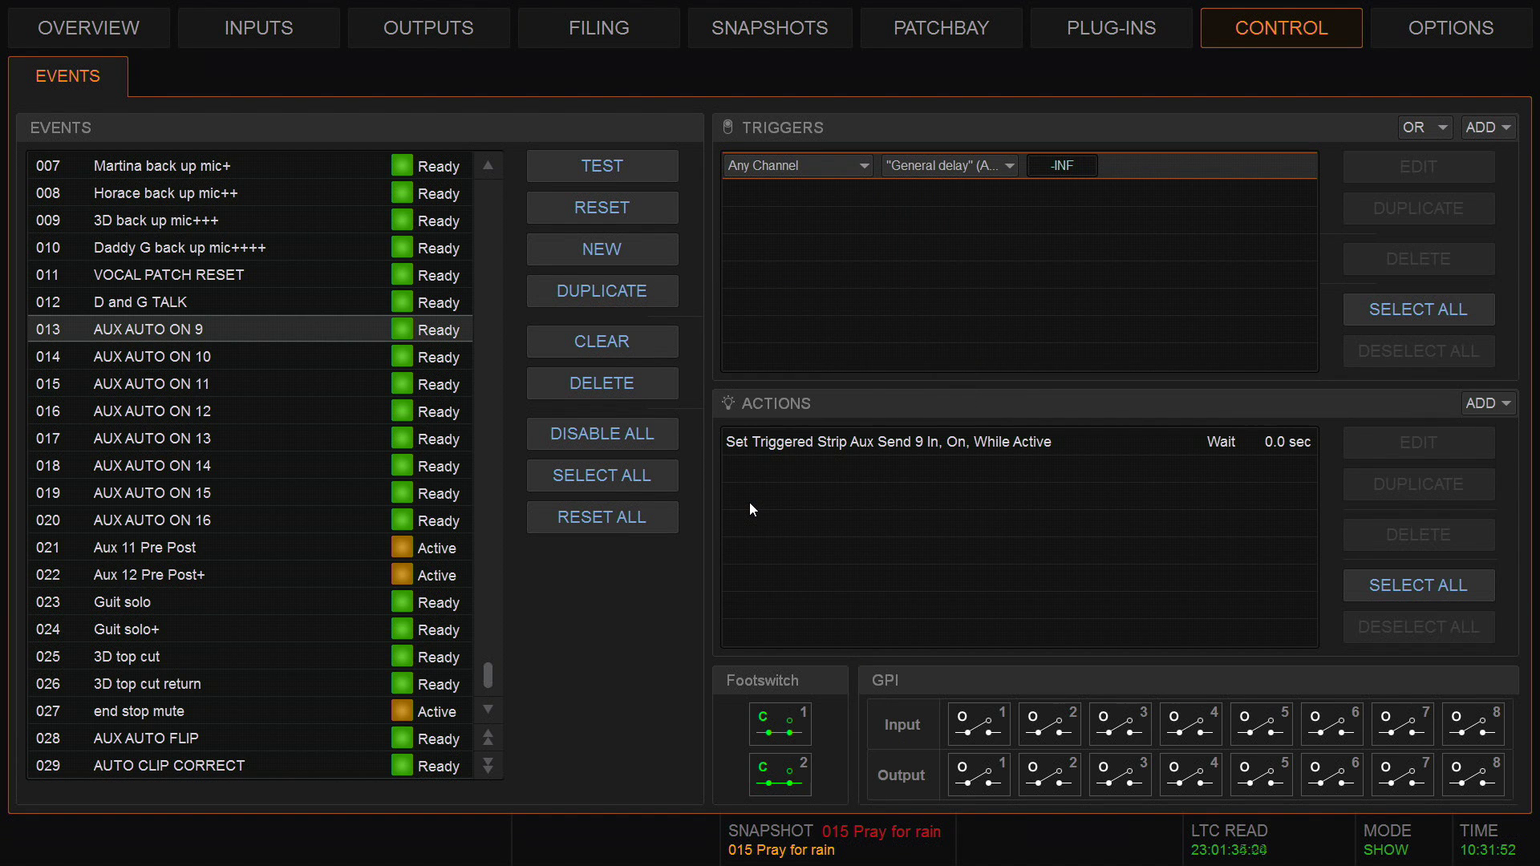
pyautogui.click(940, 196)
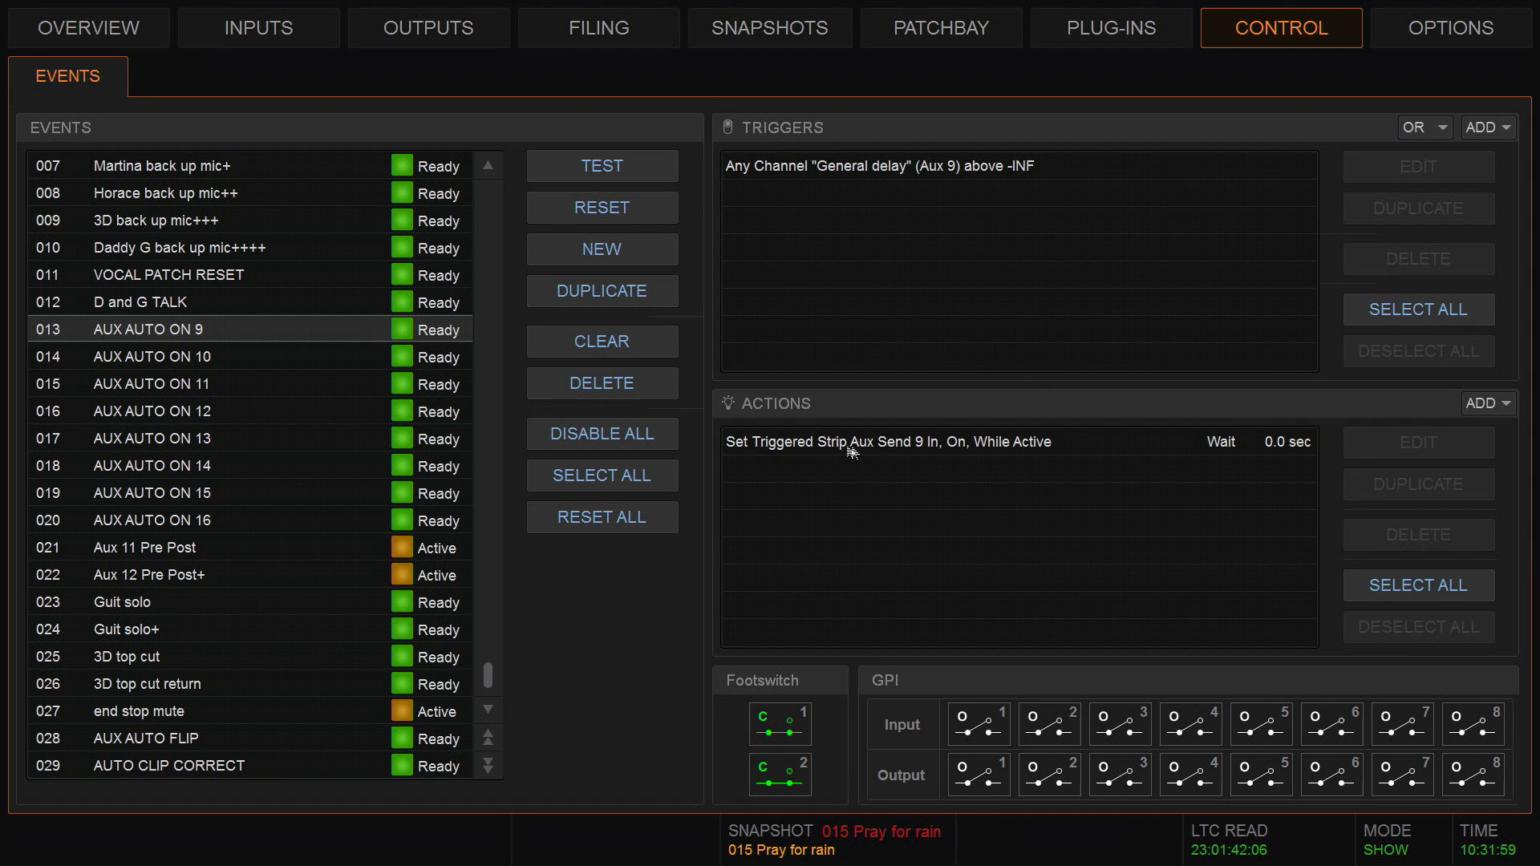
# - Replace the old Aux Send 9 action with a Set Control (Switch) Triggered Strip action
pyautogui.click(969, 446)
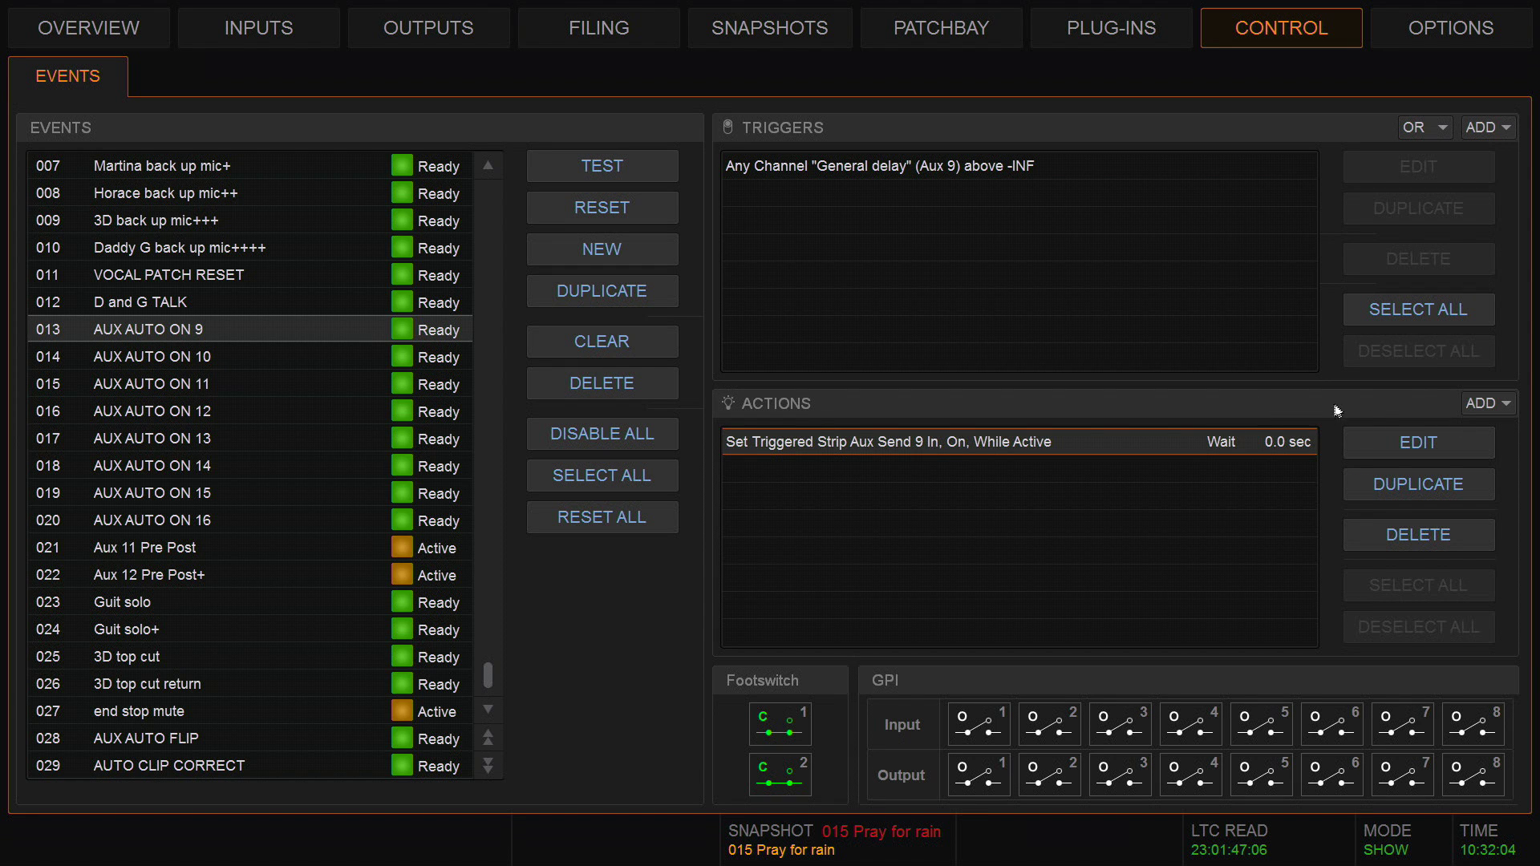
pyautogui.click(1467, 541)
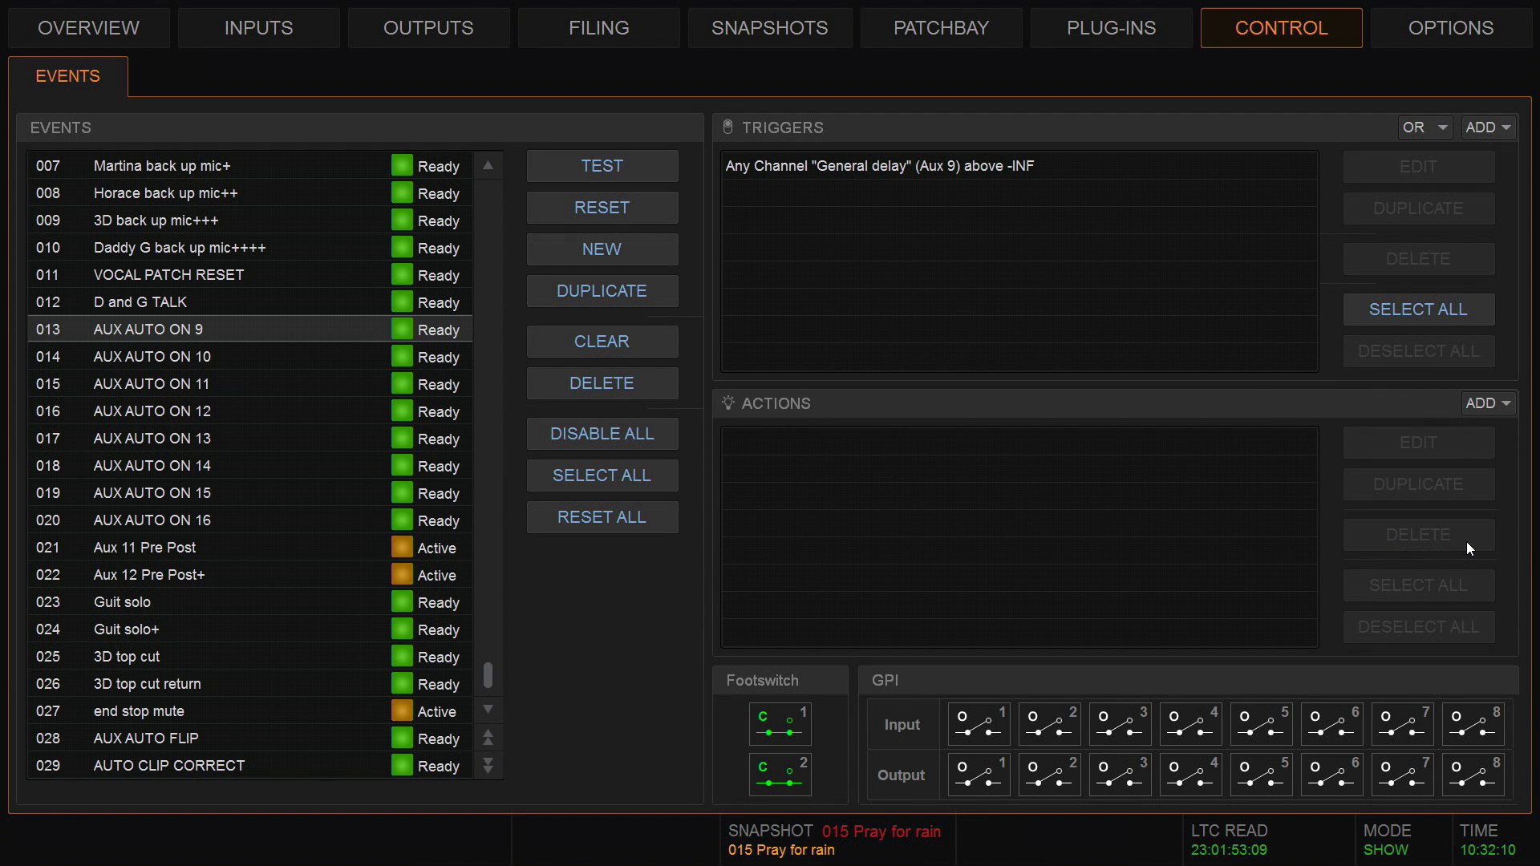
pyautogui.click(1494, 402)
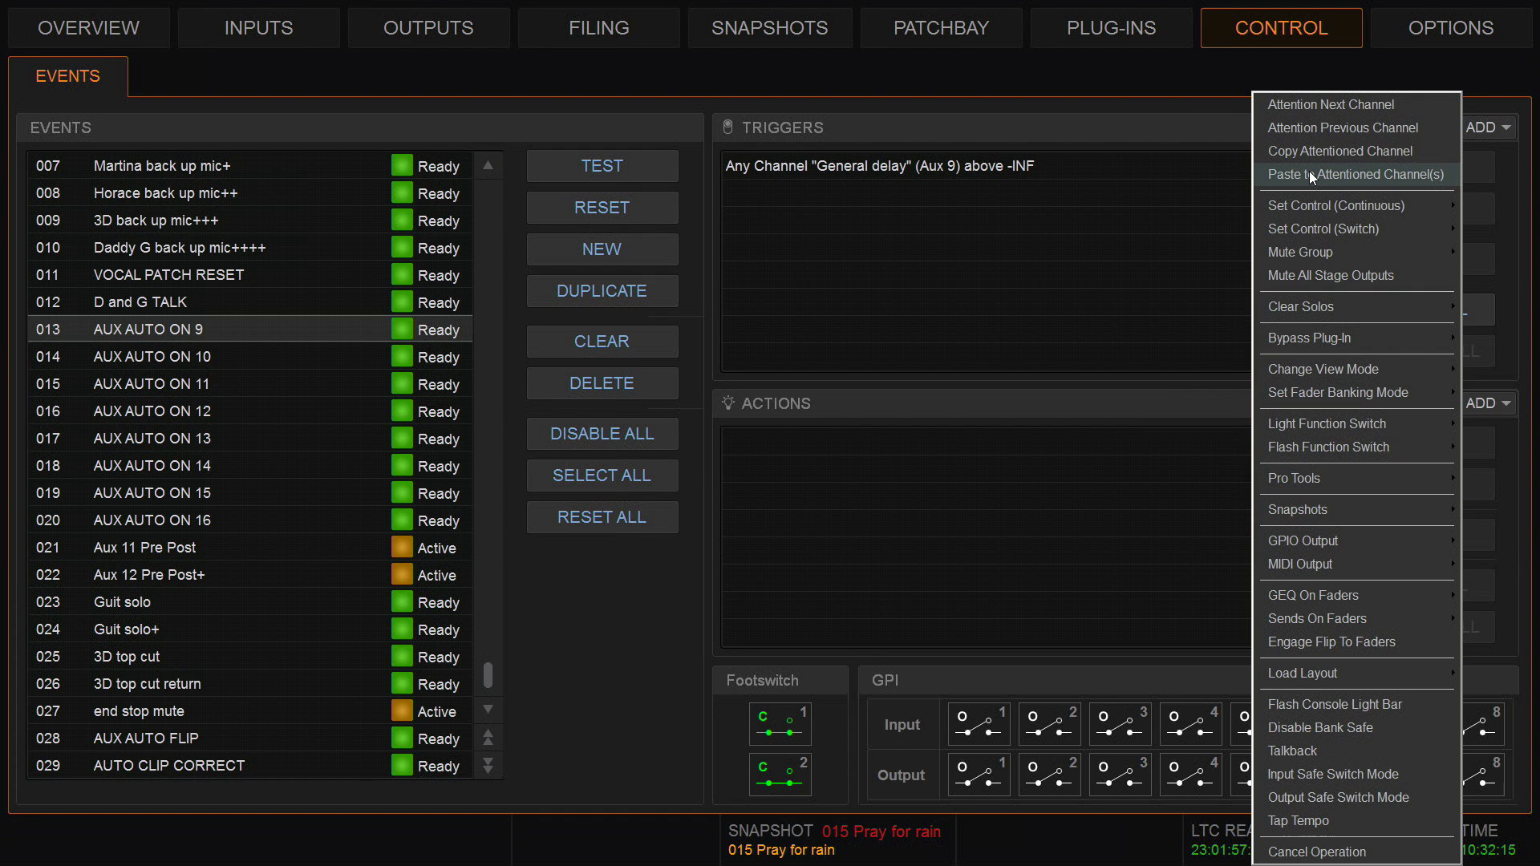
pyautogui.moveTo(1326, 226)
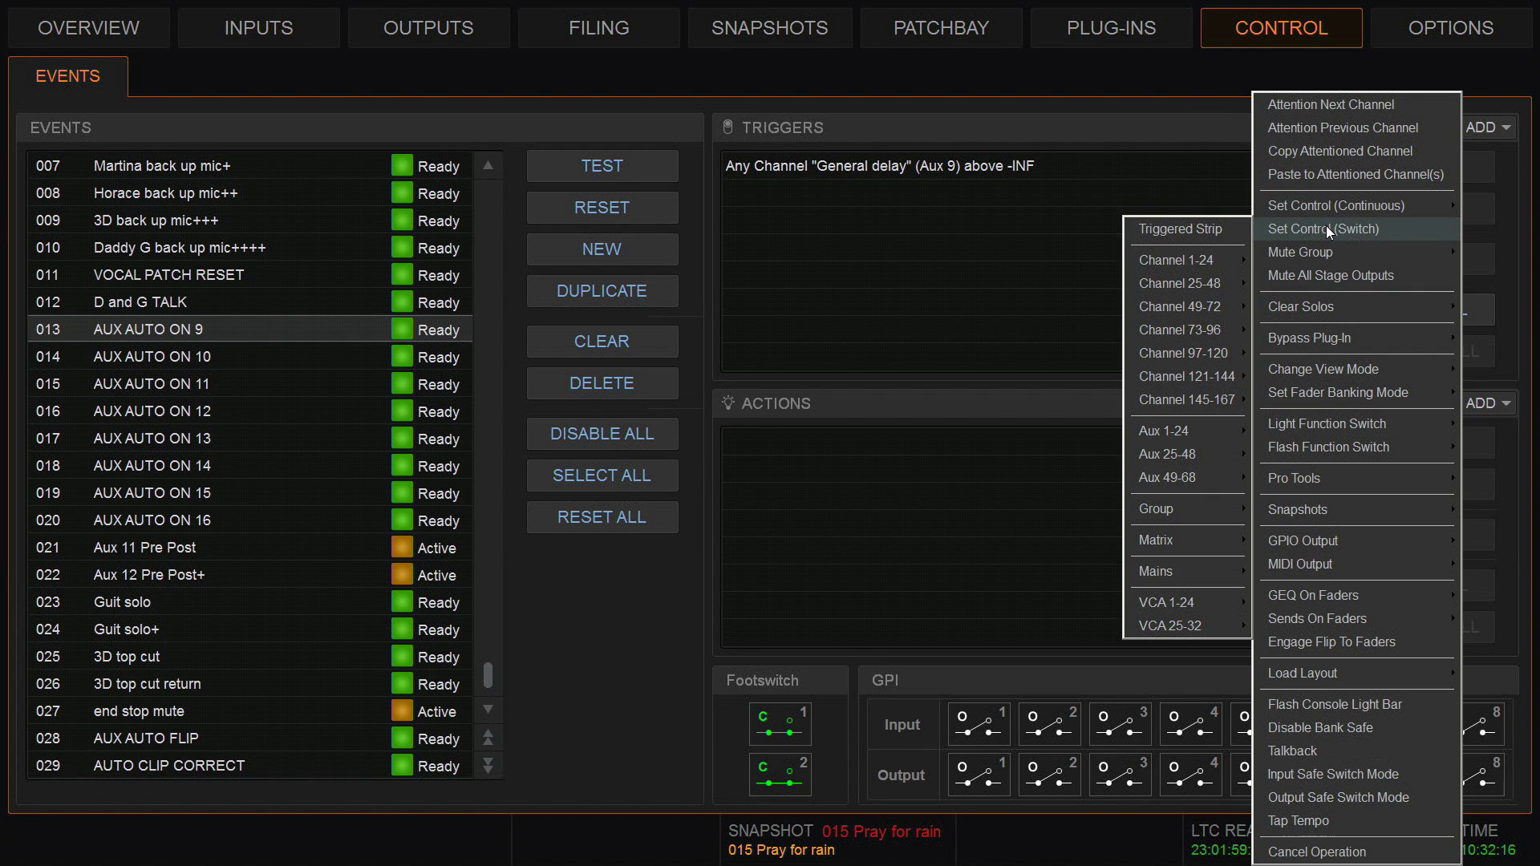
pyautogui.click(1181, 233)
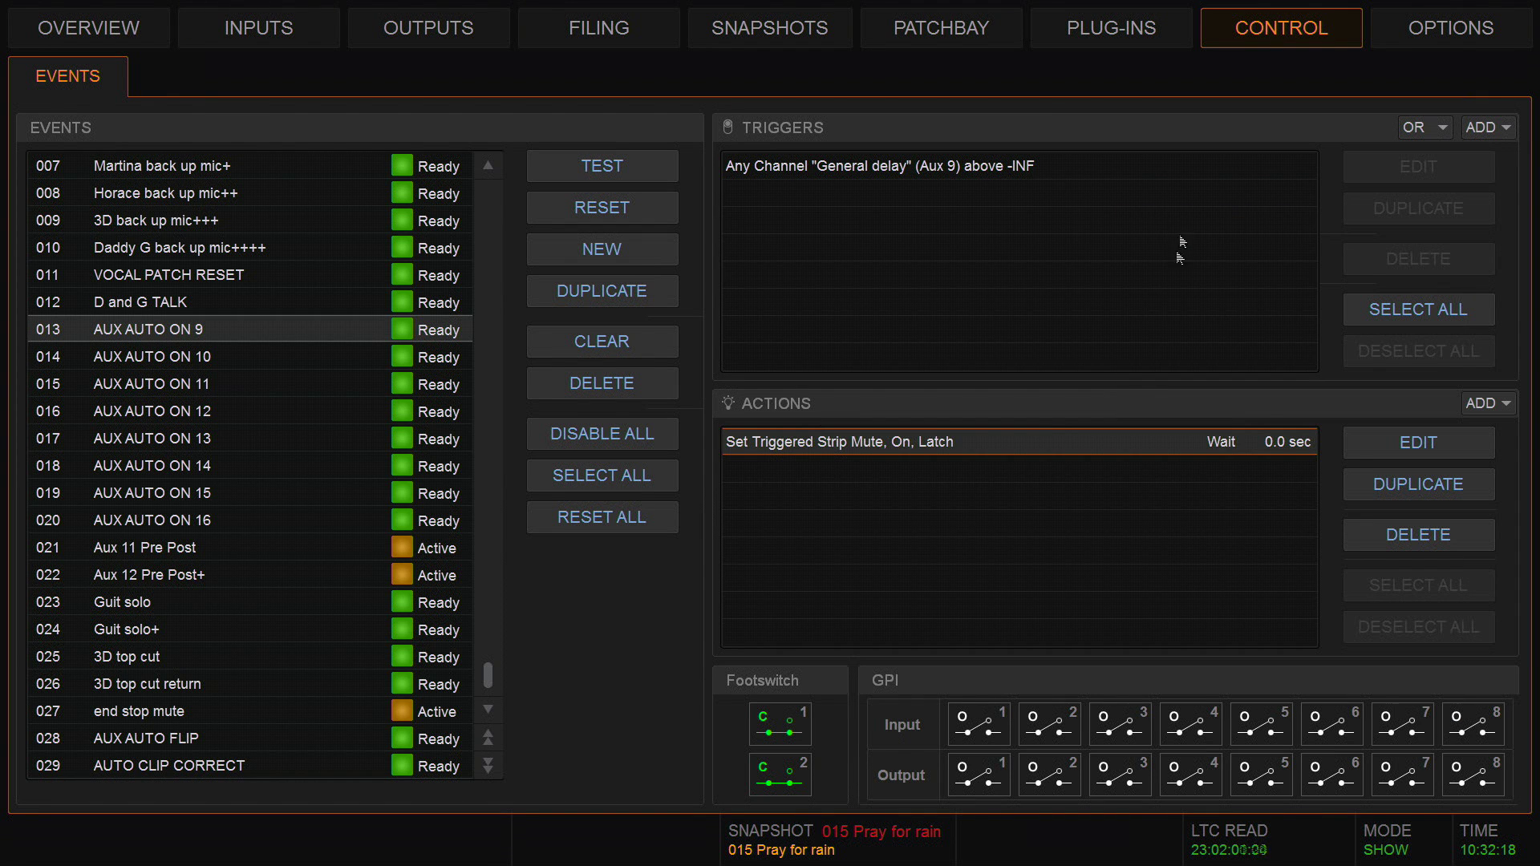
# - Set the action to Aux Send 9 In, On, While Active, and commit it
pyautogui.moveTo(1104, 219)
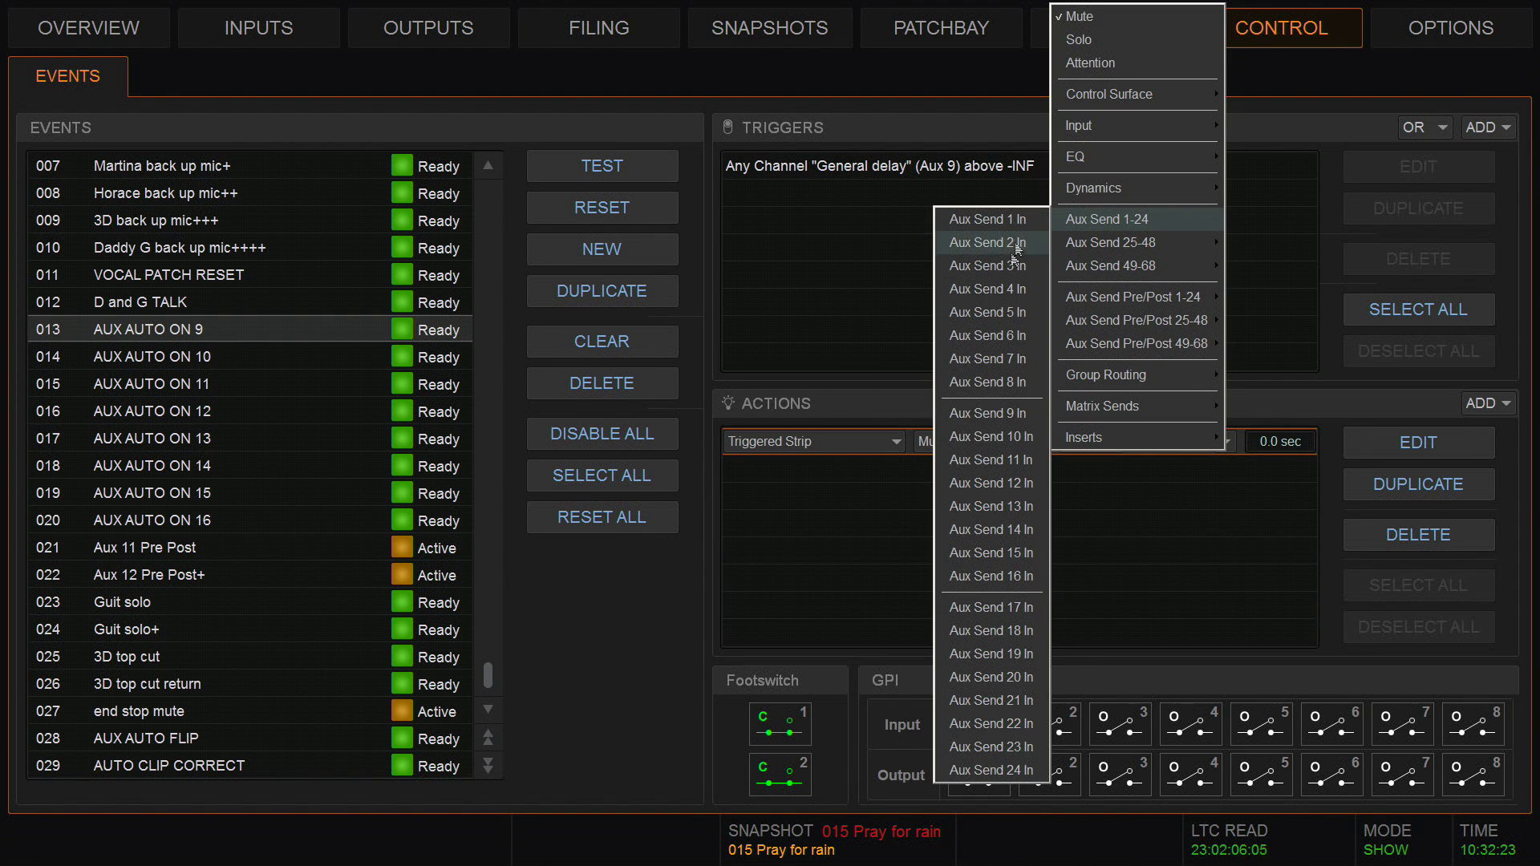
pyautogui.click(1004, 413)
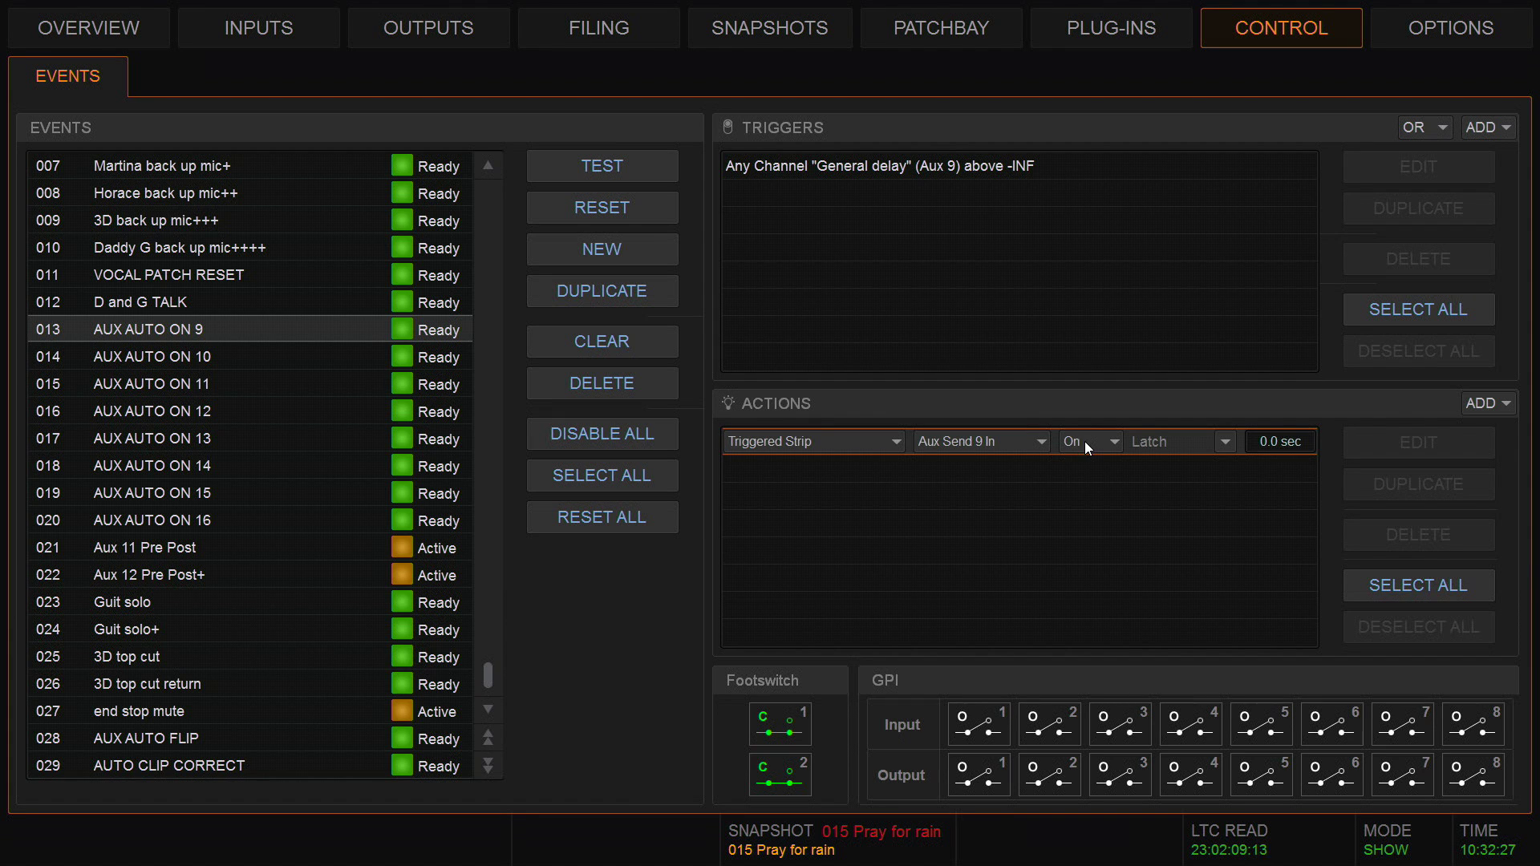
pyautogui.click(1228, 445)
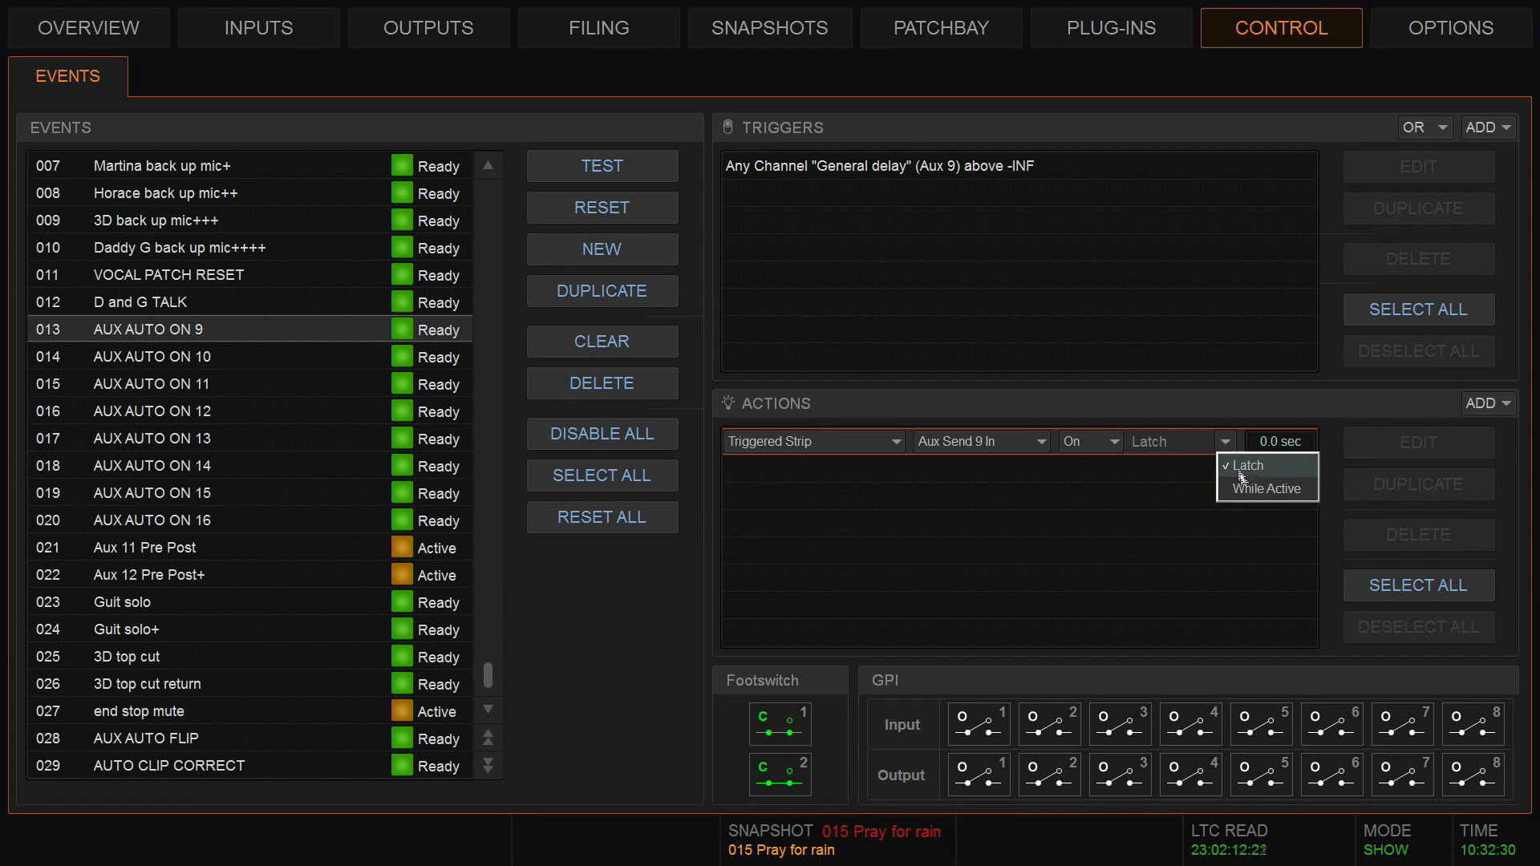
pyautogui.click(1248, 488)
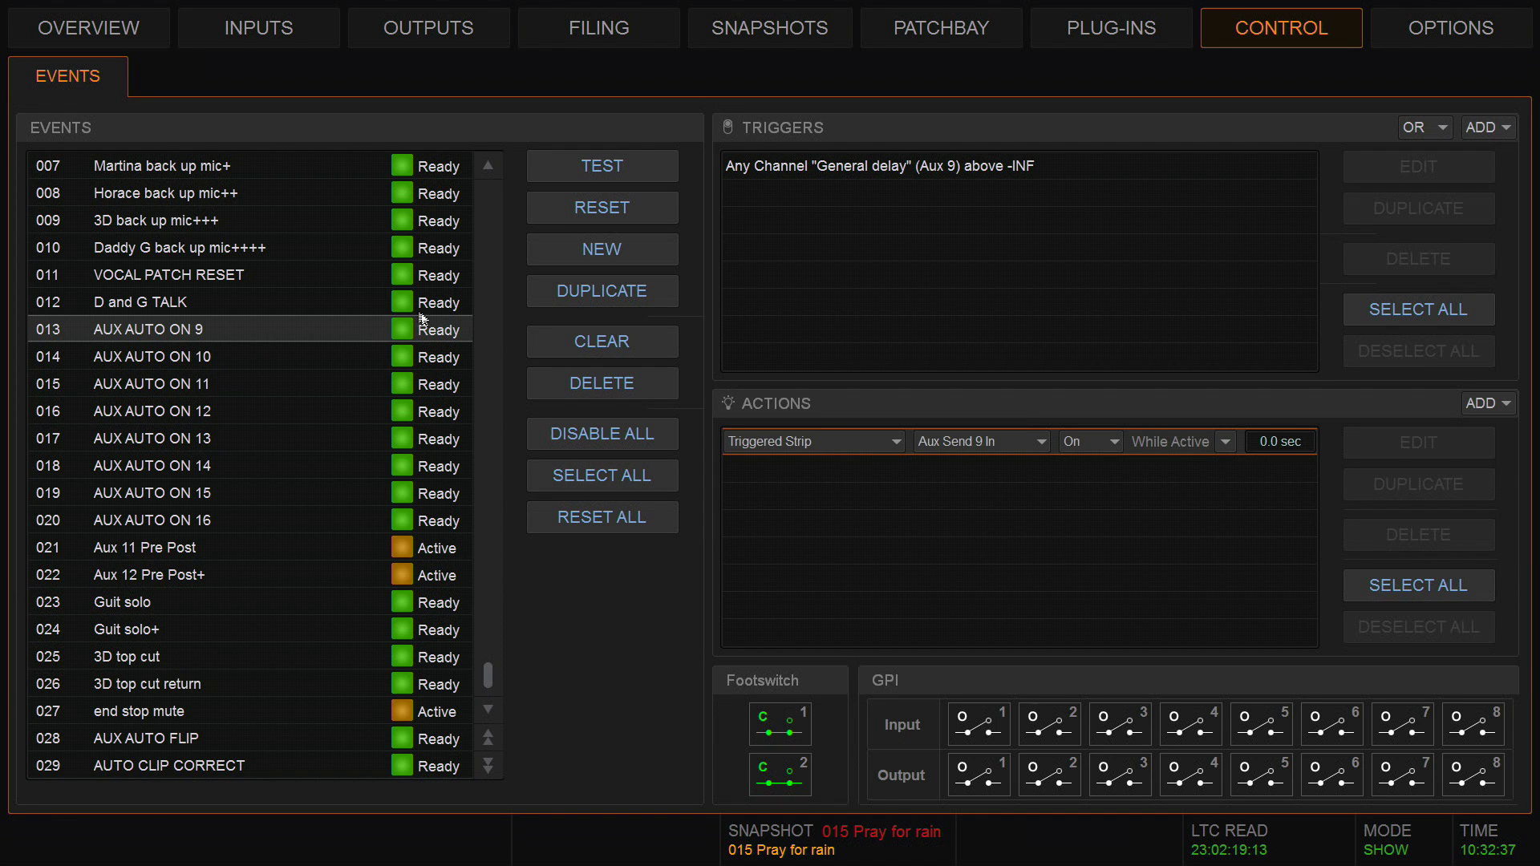
pyautogui.click(901, 476)
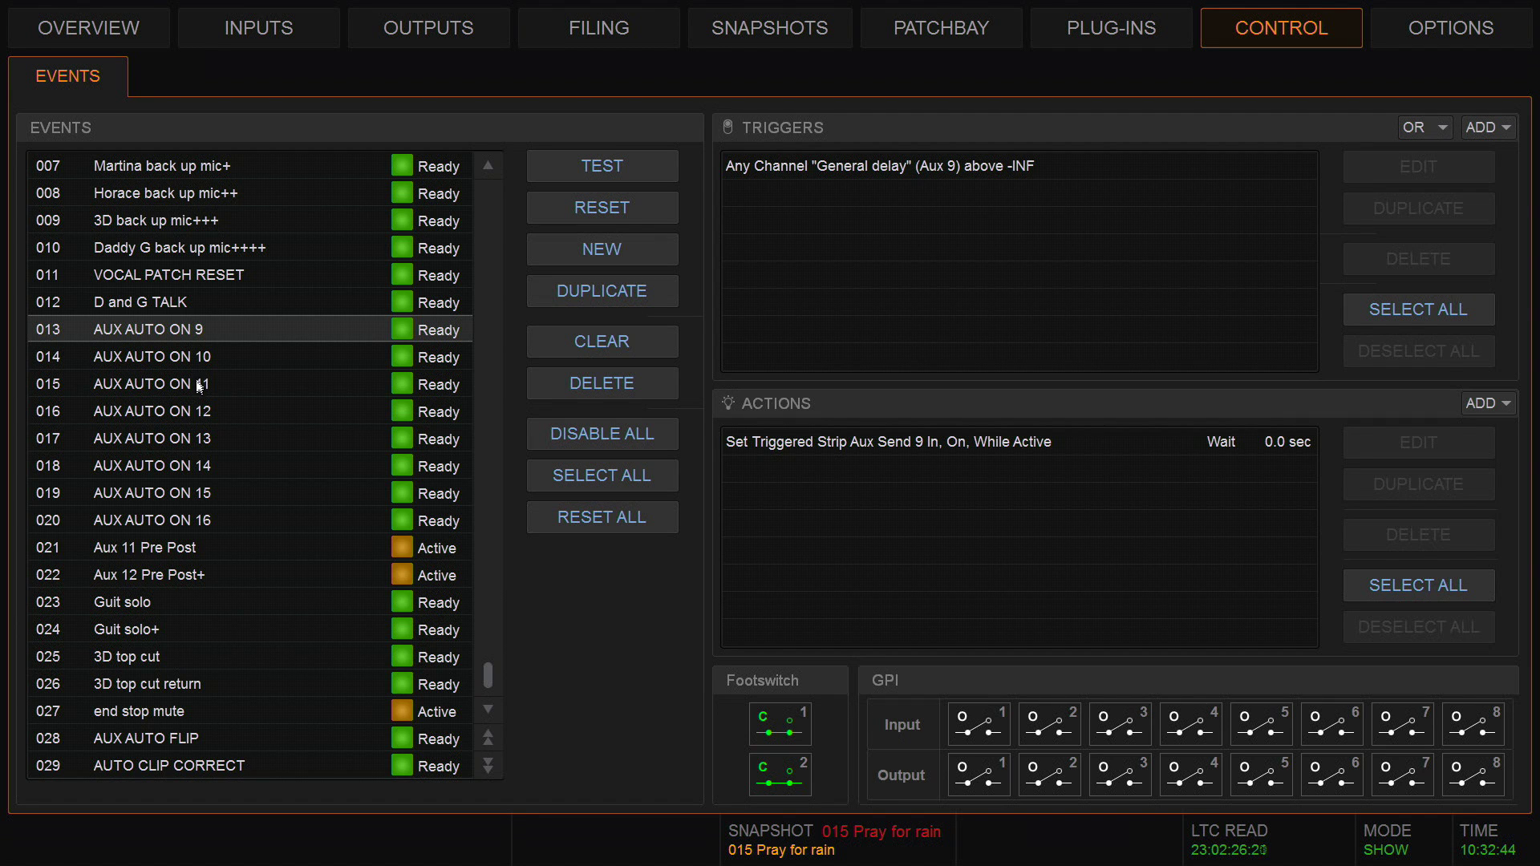
# - Duplicate event AUX AUTO ON 16 and set the copy's trigger to Aux 17
pyautogui.click(208, 519)
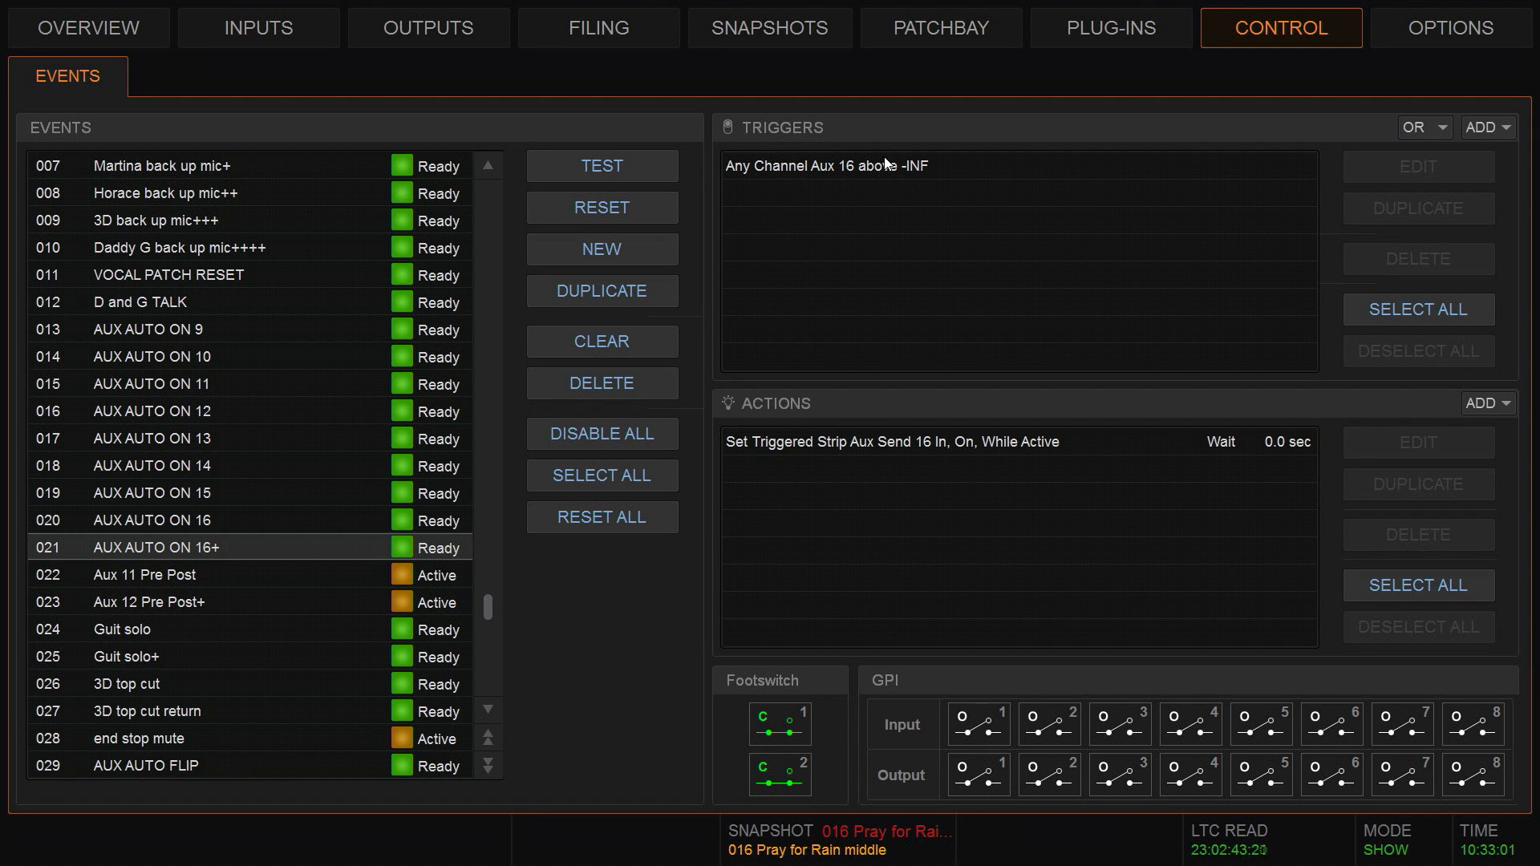
pyautogui.click(884, 161)
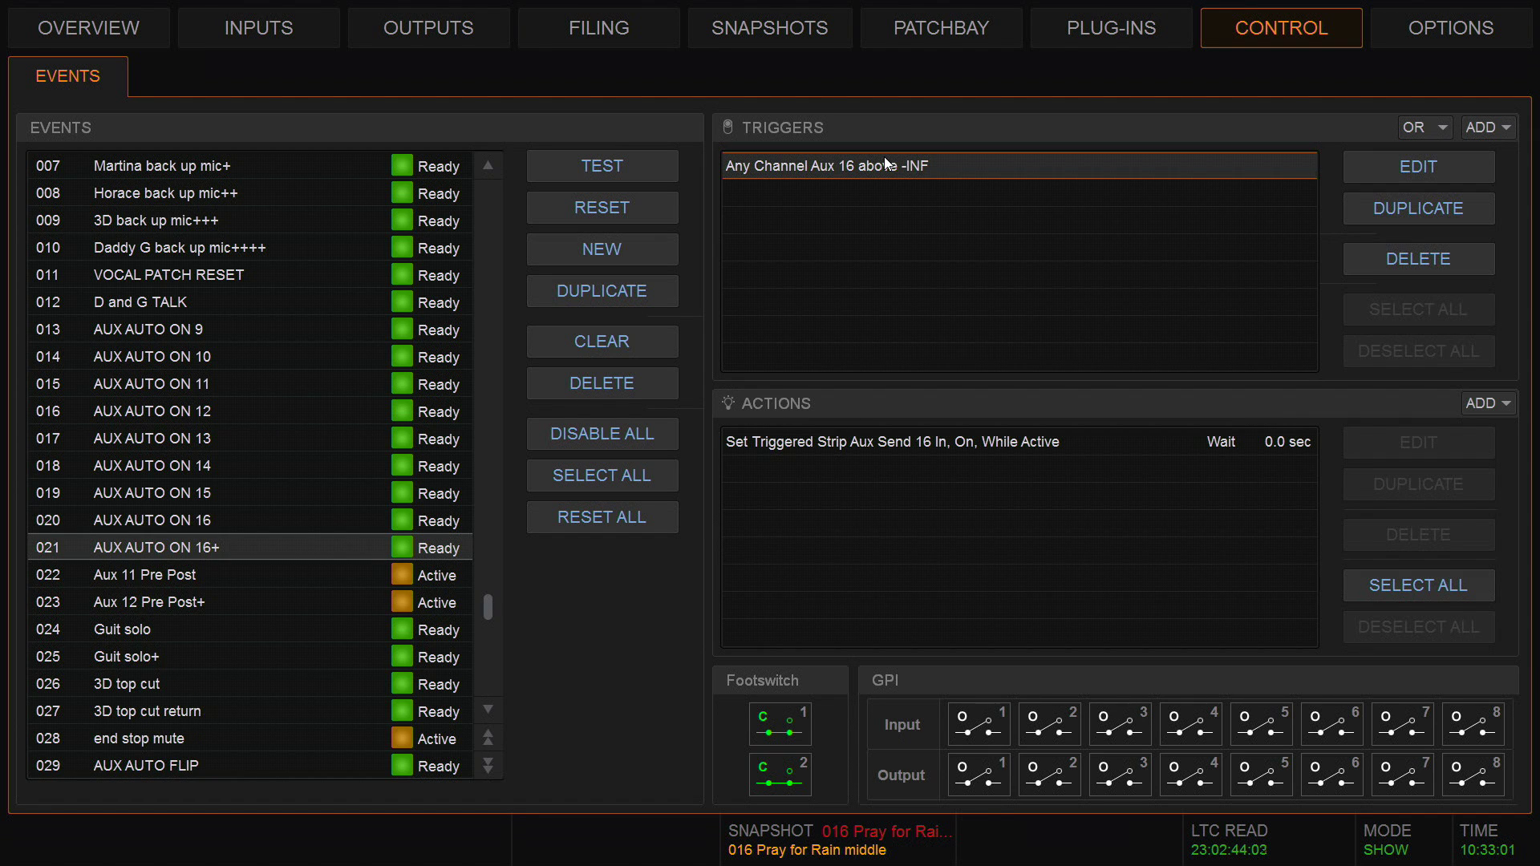
pyautogui.doubleClick(884, 164)
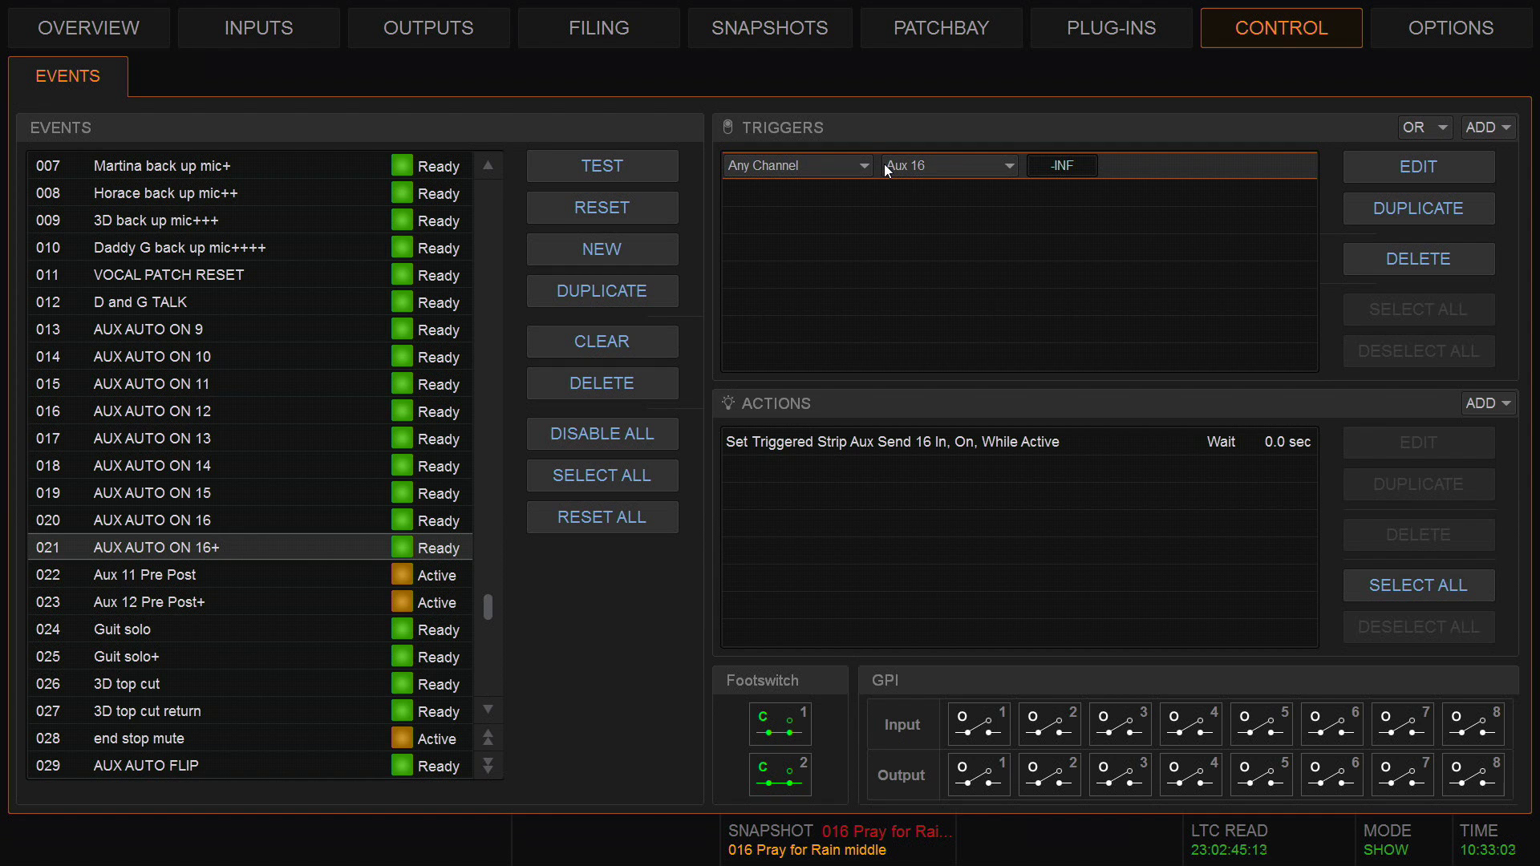
pyautogui.click(995, 172)
pyautogui.moveTo(930, 315)
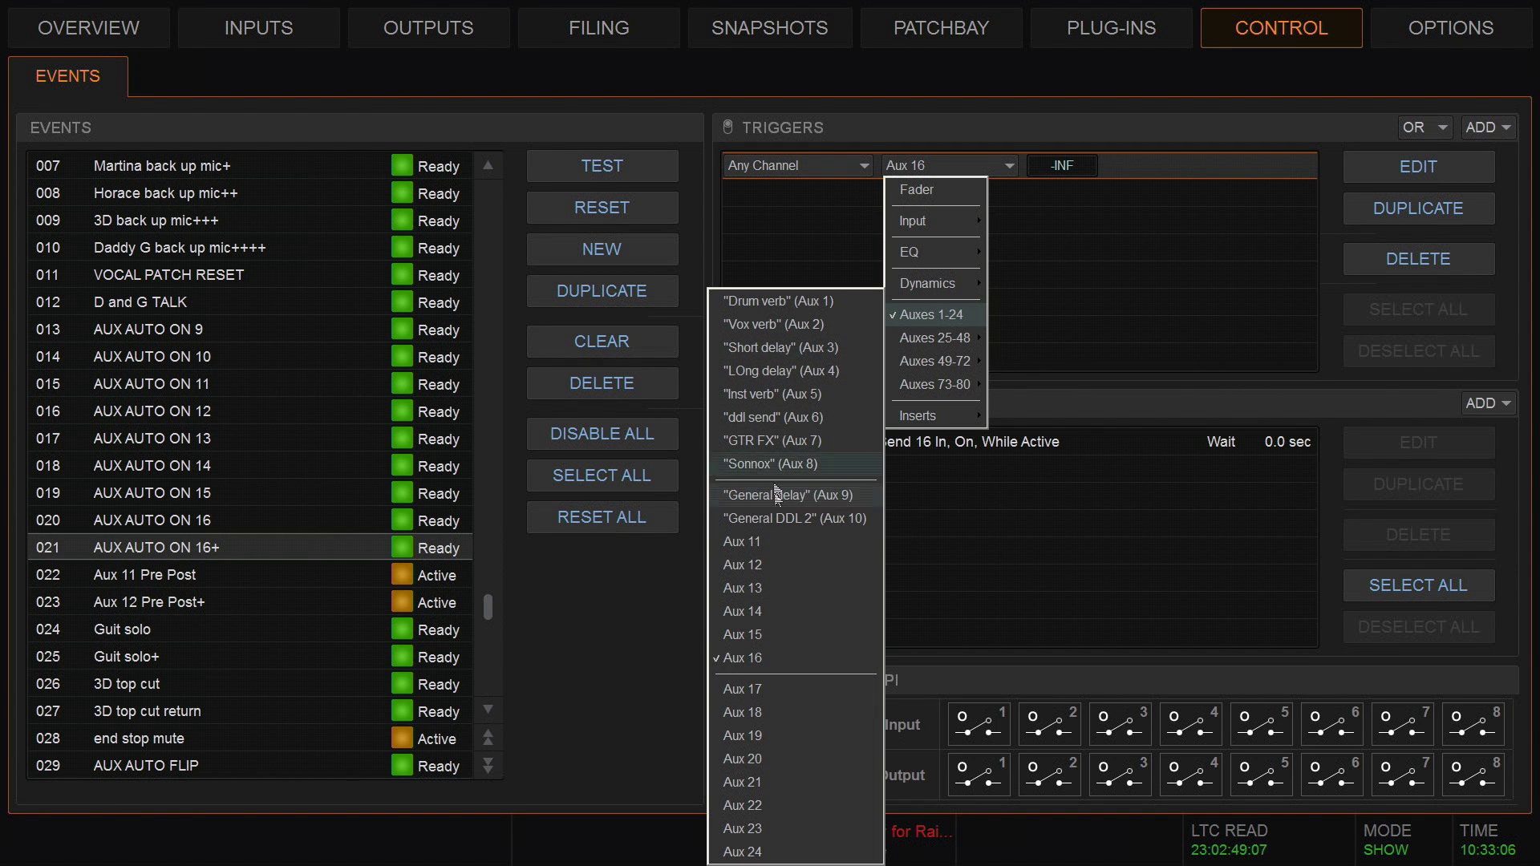
pyautogui.click(765, 695)
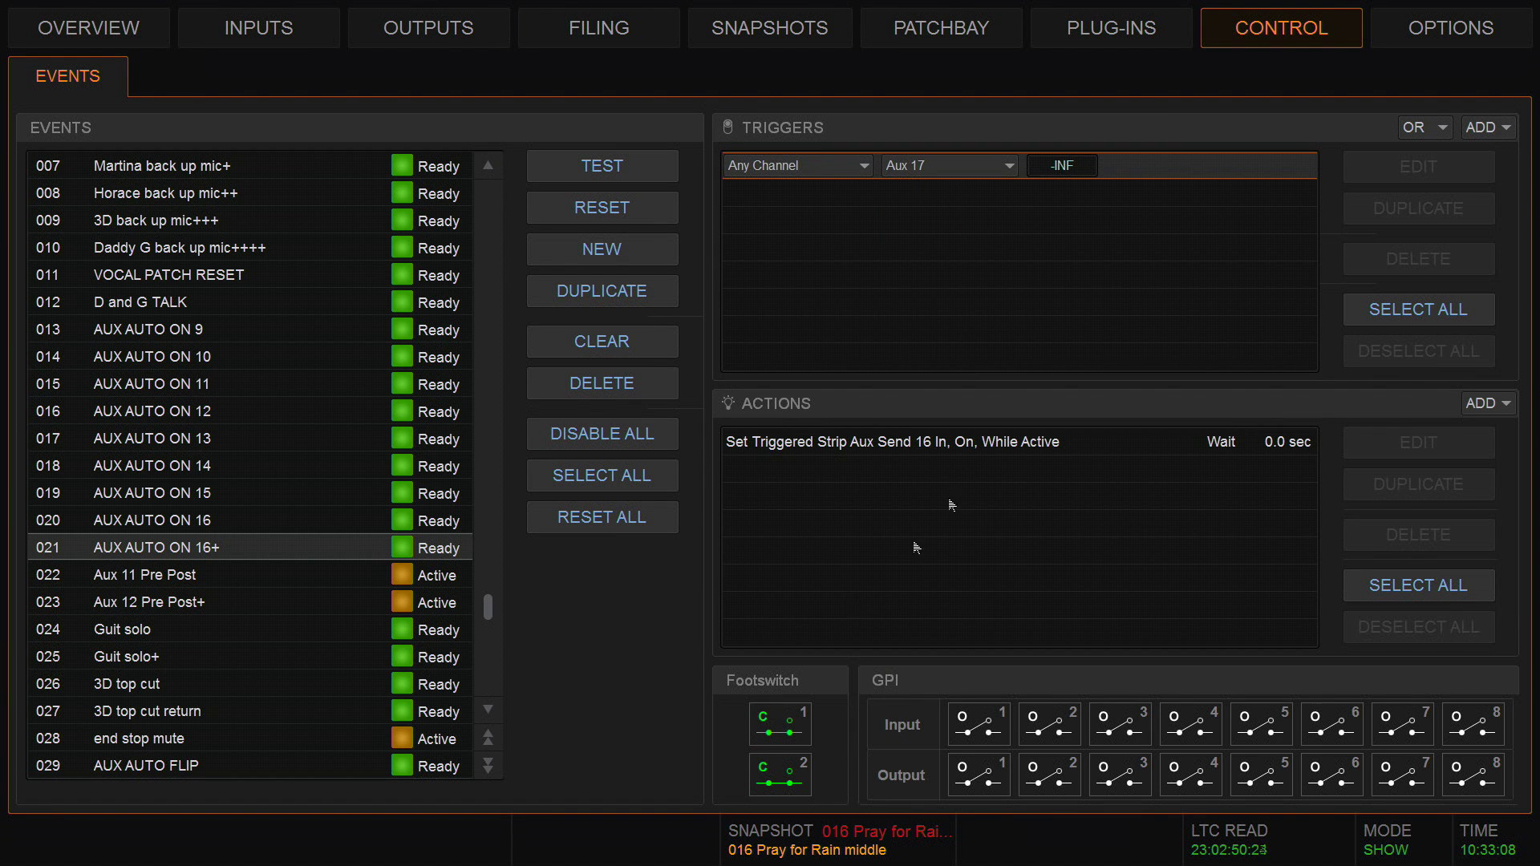
# - Change the copied event's action to Aux Send 17 In
pyautogui.click(913, 436)
pyautogui.click(915, 440)
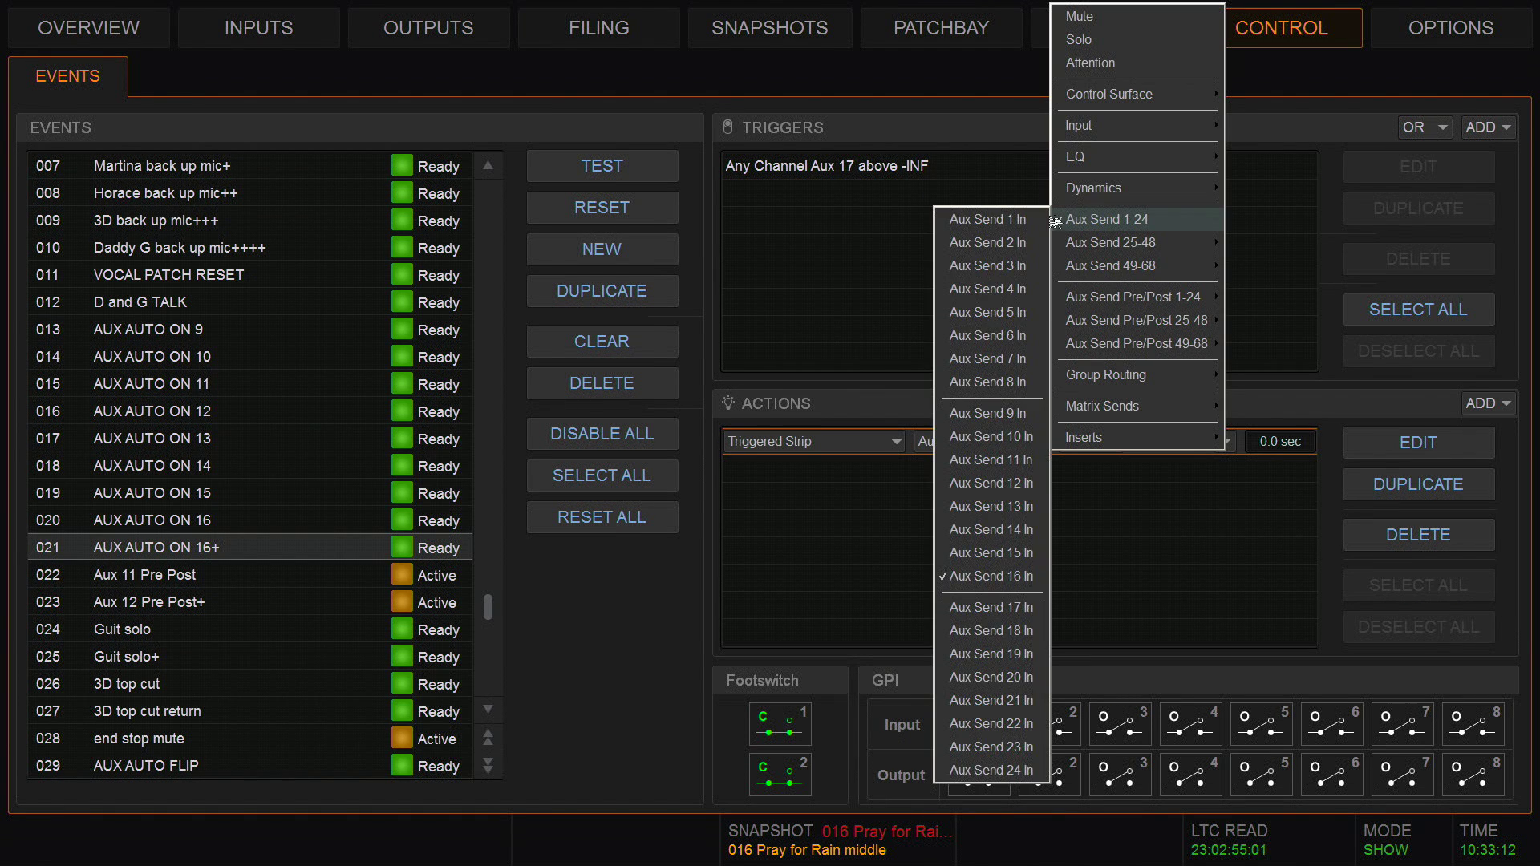
pyautogui.moveTo(1075, 225)
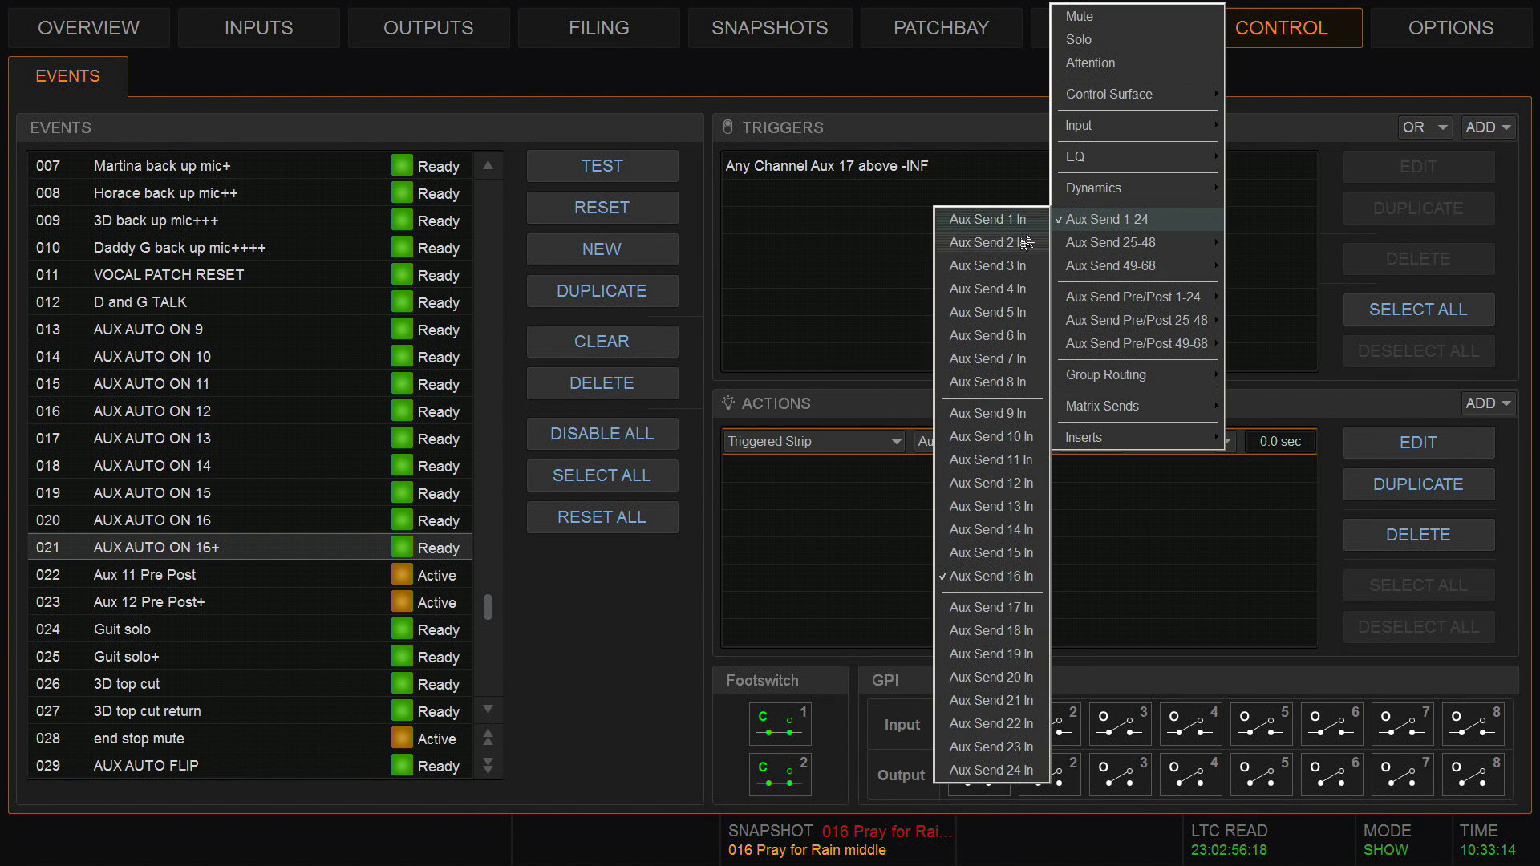
pyautogui.click(974, 607)
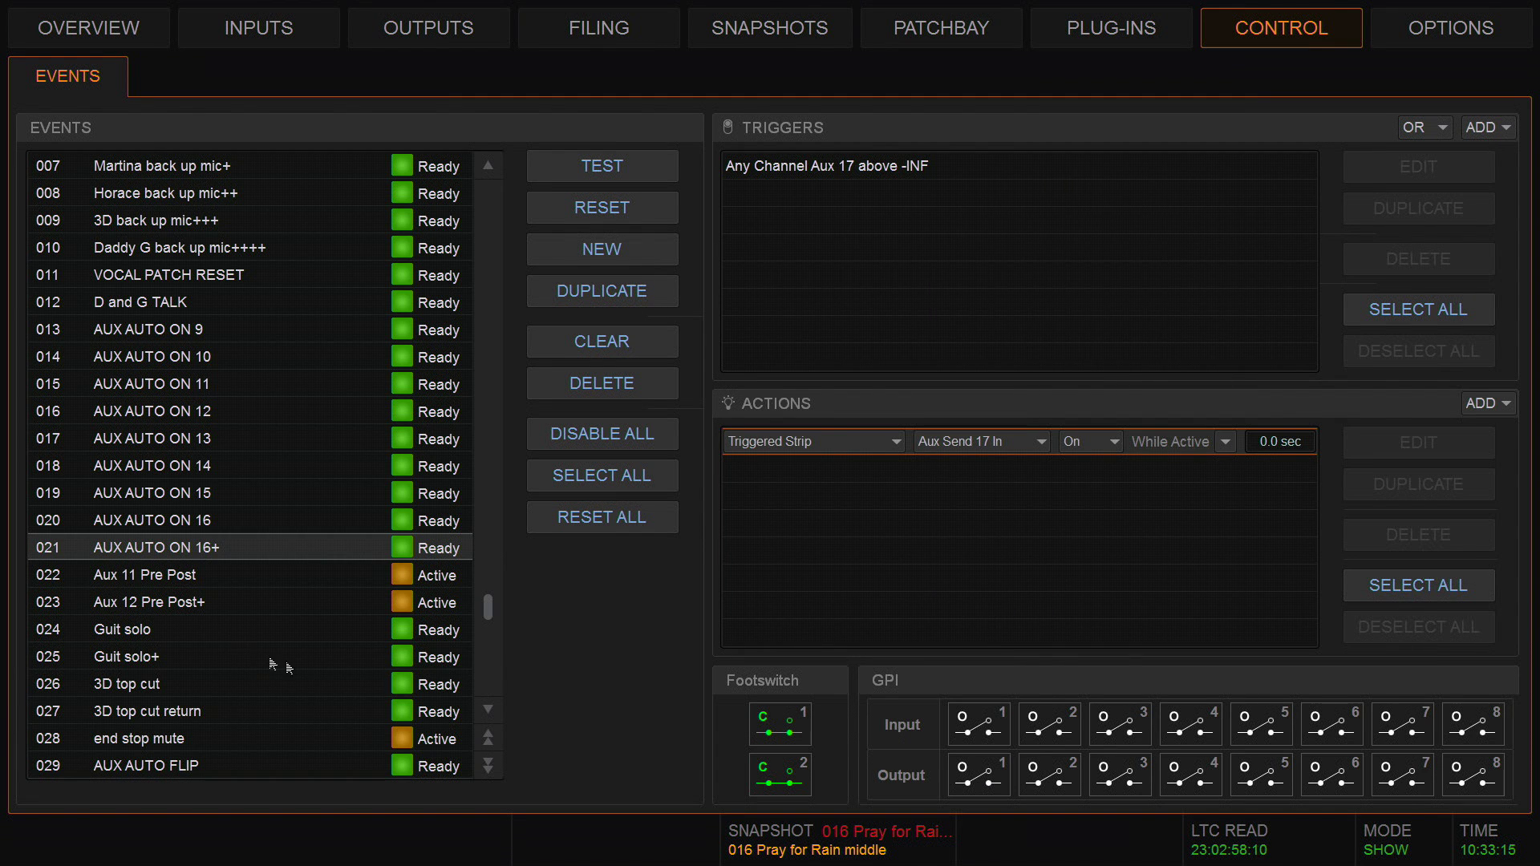
# - Edit event 021's name from 'AUX AUTO ON 16' to 'AUX AUTO ON 17'
pyautogui.doubleClick(219, 551)
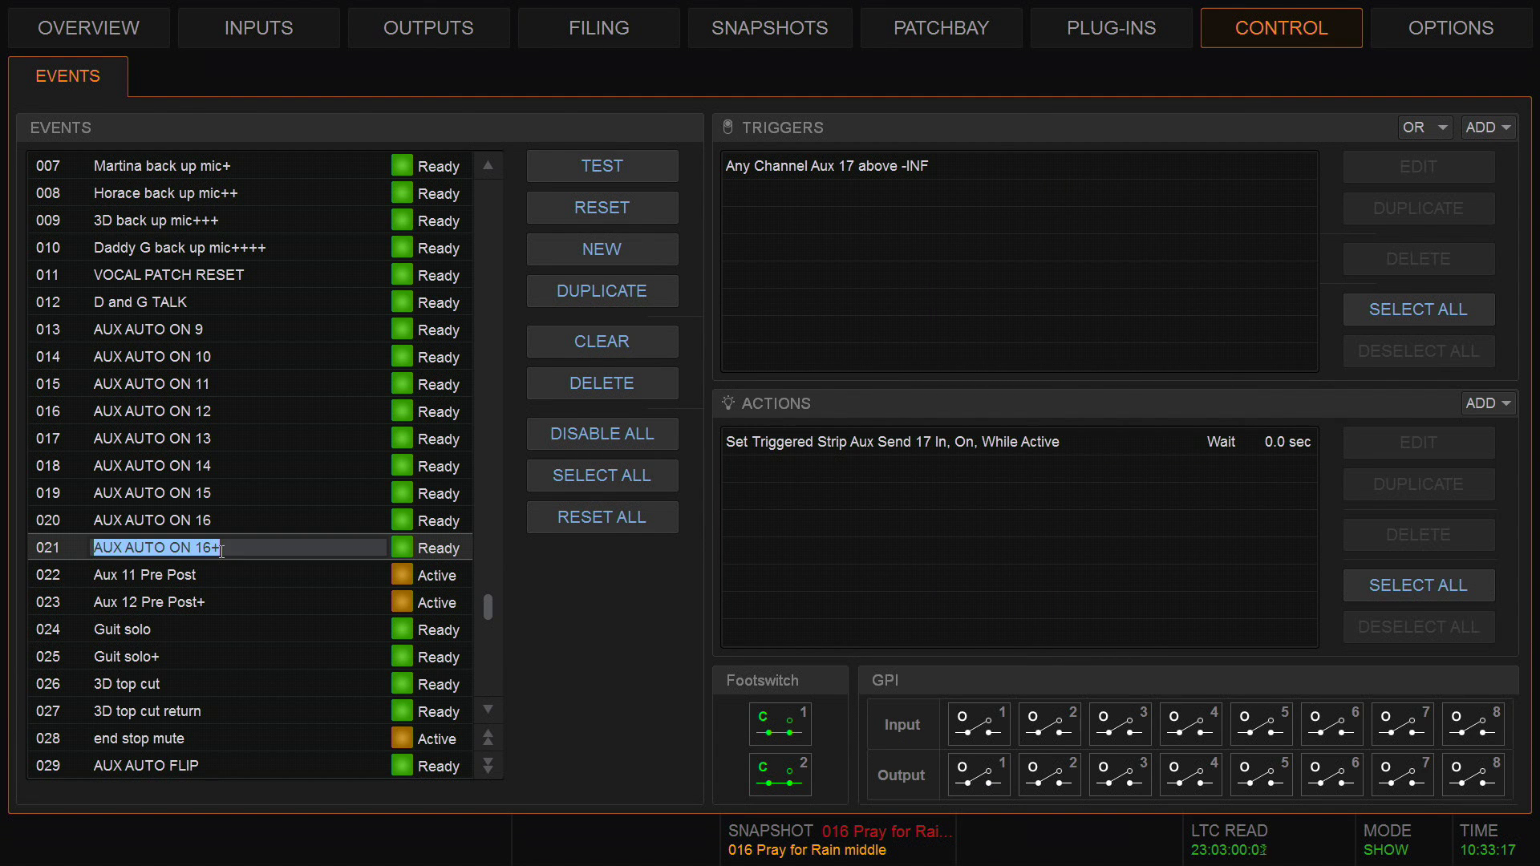
pyautogui.click(221, 551)
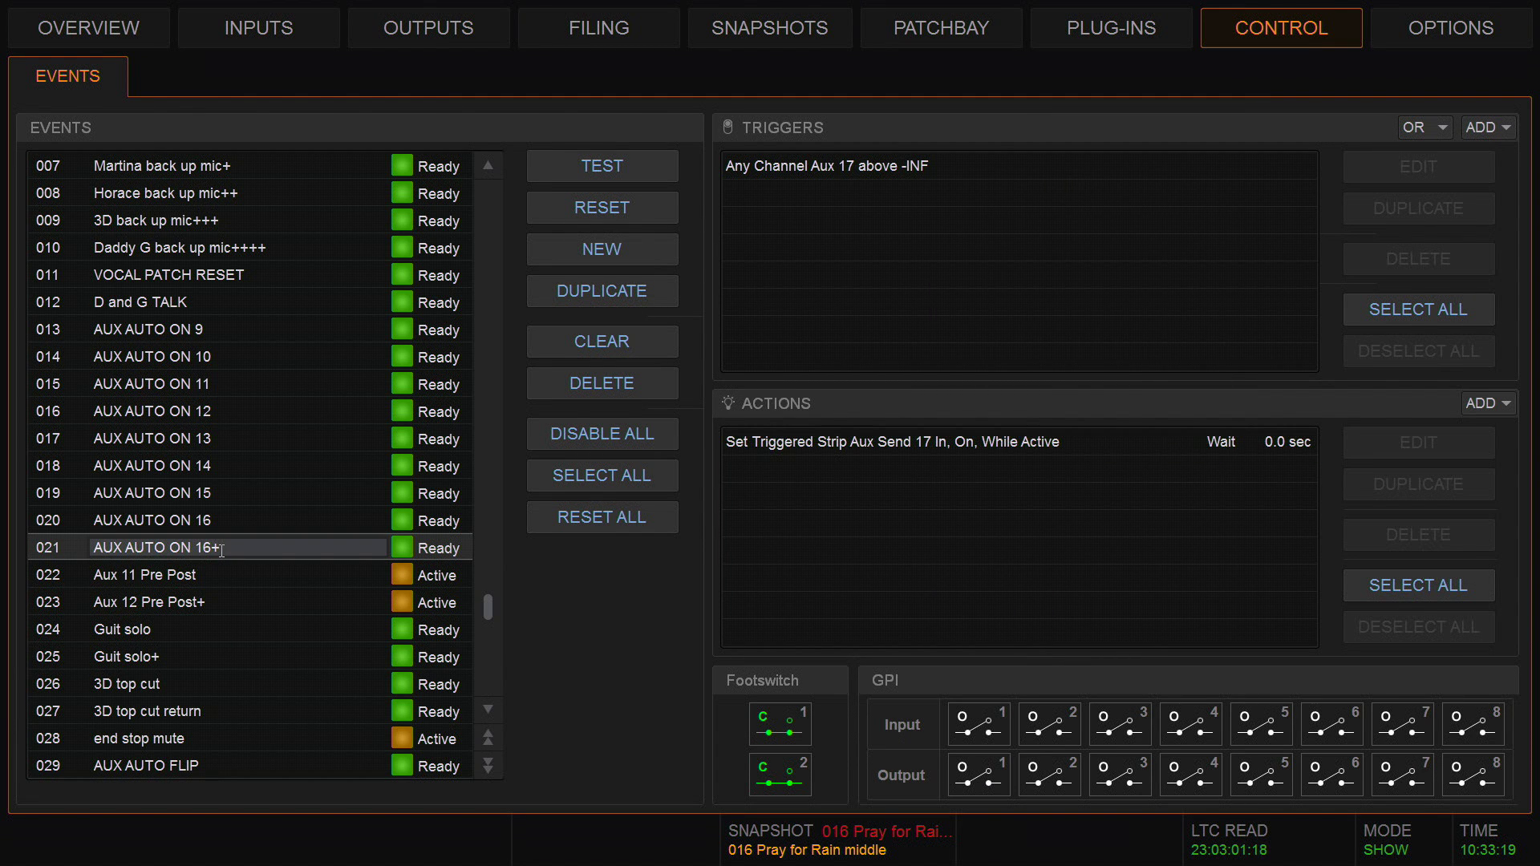
pyautogui.press('BackSpace')
pyautogui.press('BackSpace')
pyautogui.write('7')
pyautogui.press('Return')
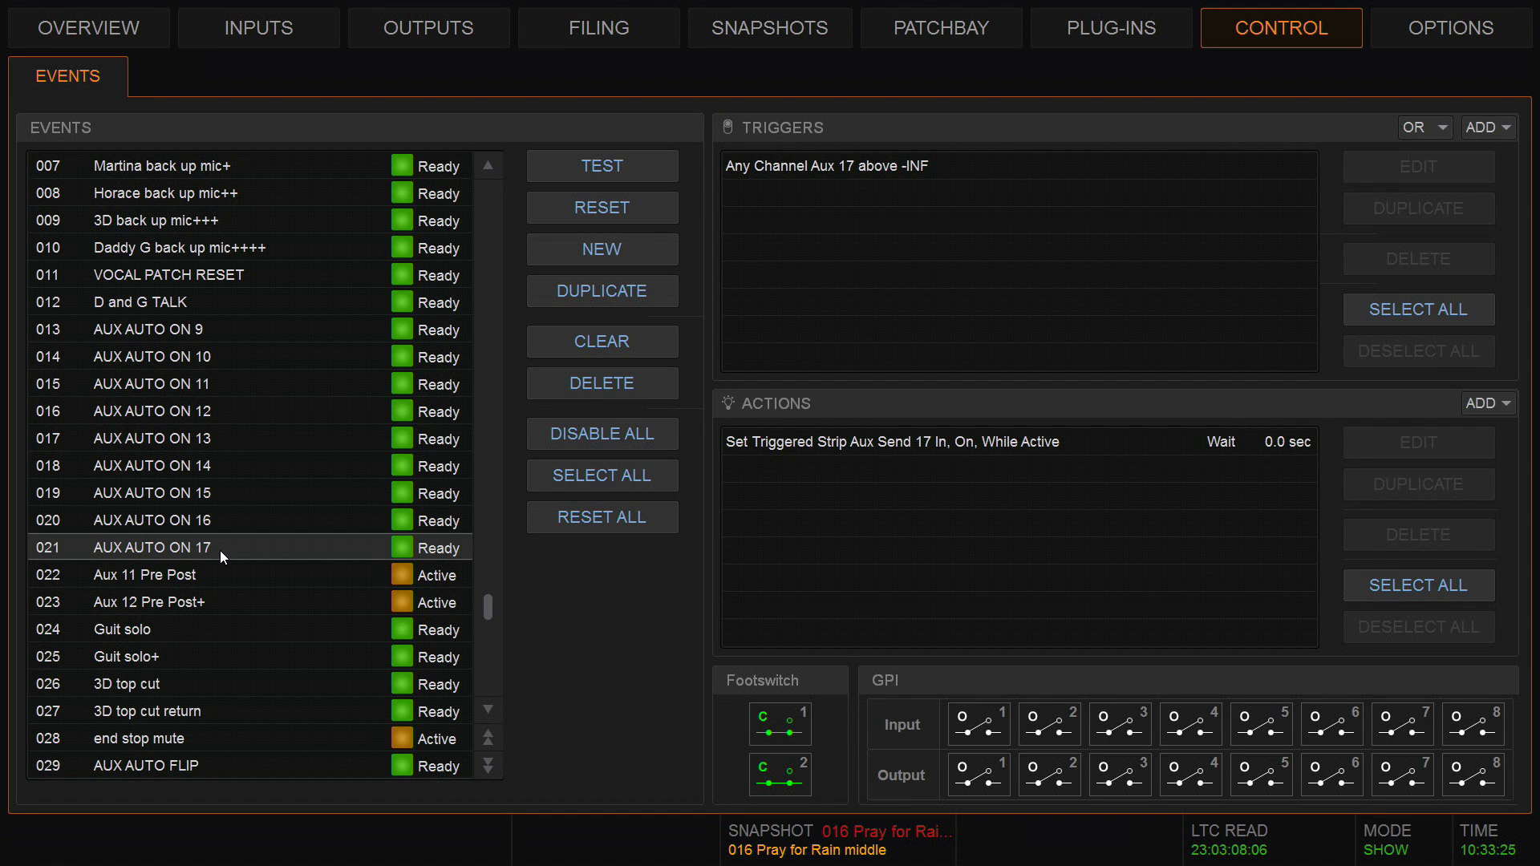